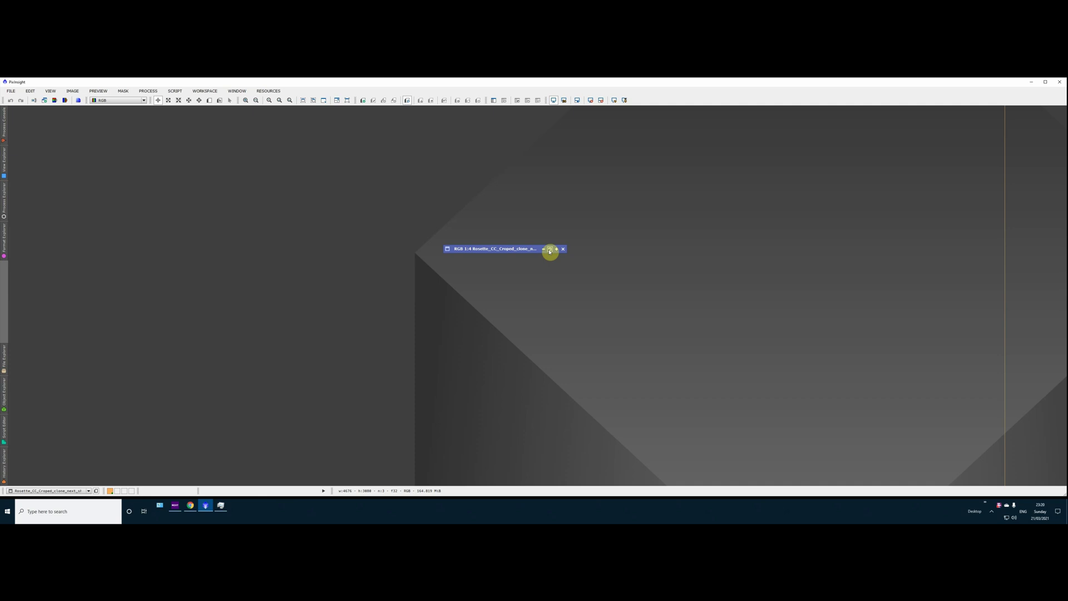
Restore the Rosette image and open StarNet, keeping Stride at 128.
{"action": "left_click", "coordinate": [550, 249]}
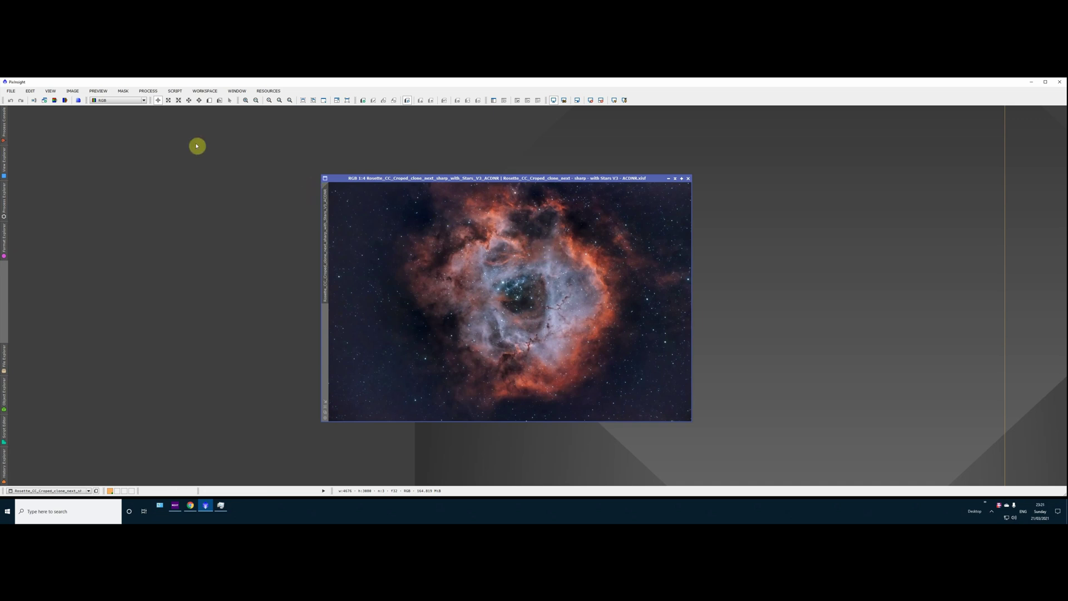
{"action": "left_click", "coordinate": [147, 93]}
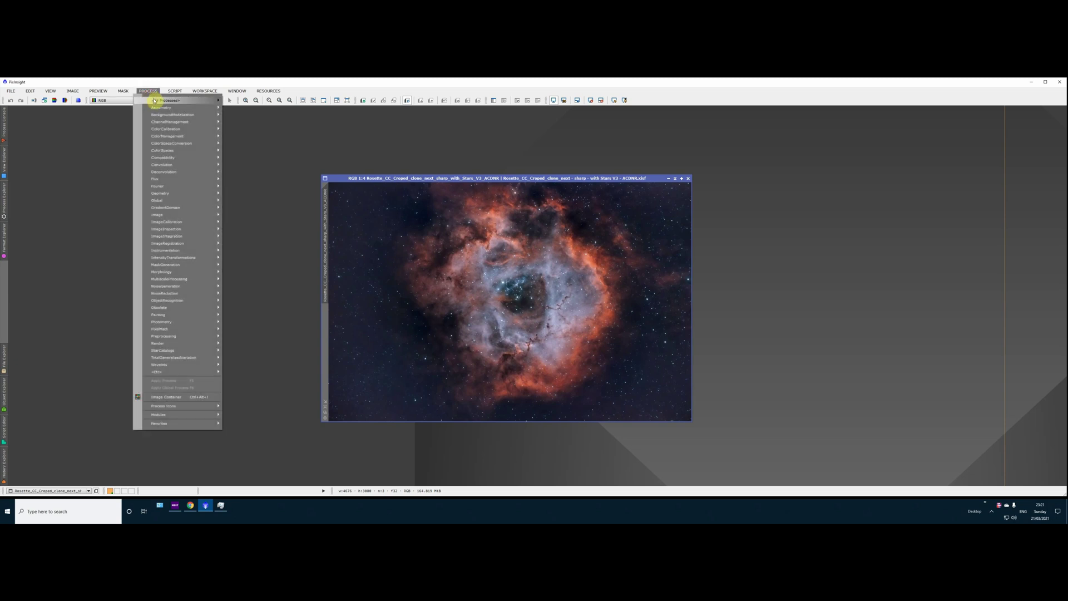
{"action": "mouse_move", "coordinate": [156, 100]}
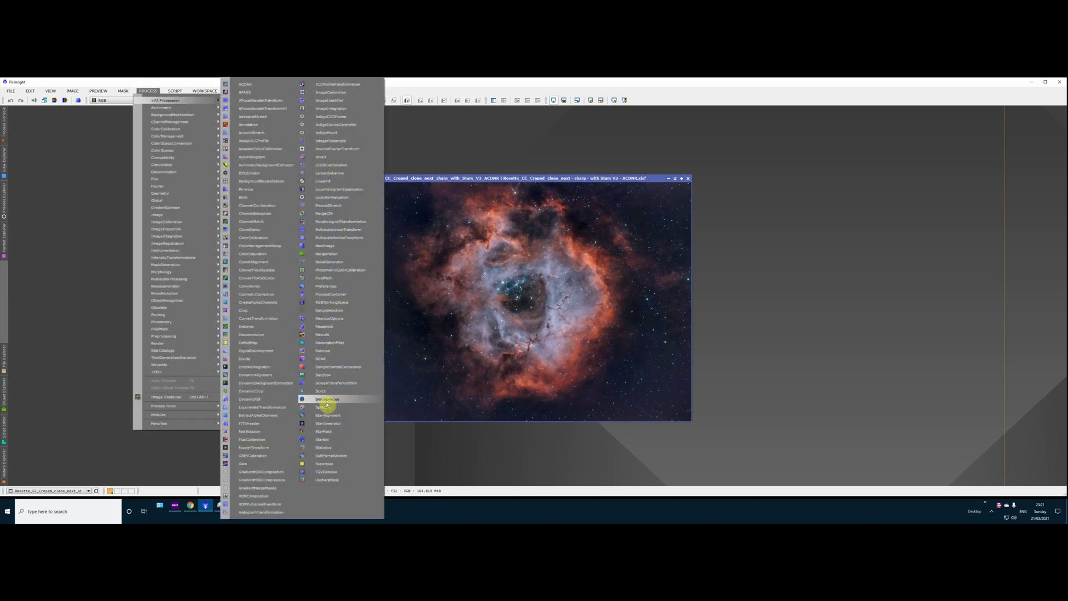
{"action": "left_click", "coordinate": [324, 439]}
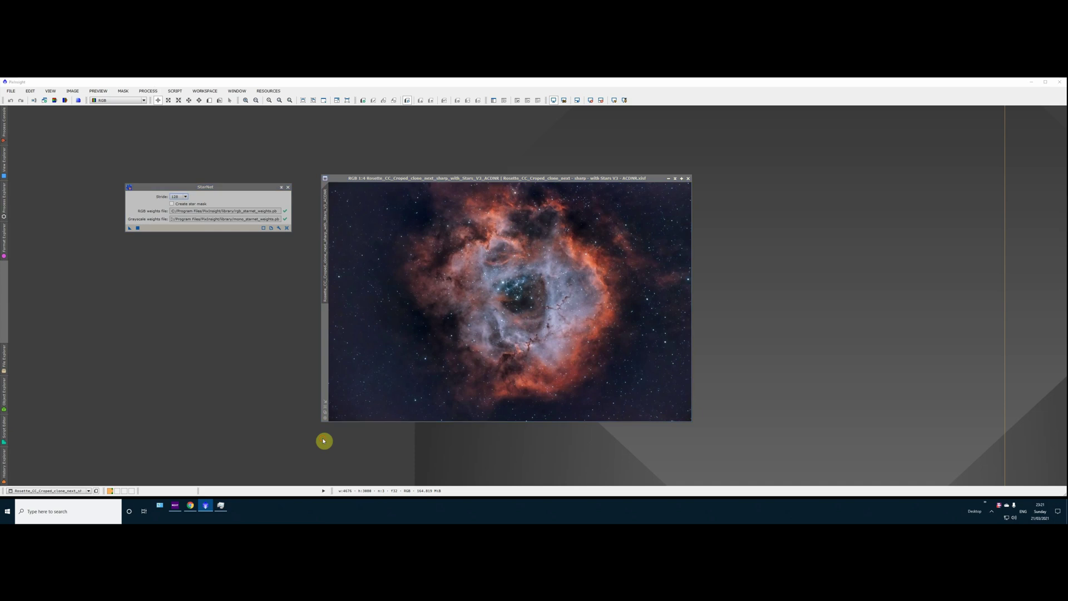
{"action": "left_click", "coordinate": [178, 197]}
{"action": "left_click", "coordinate": [171, 189]}
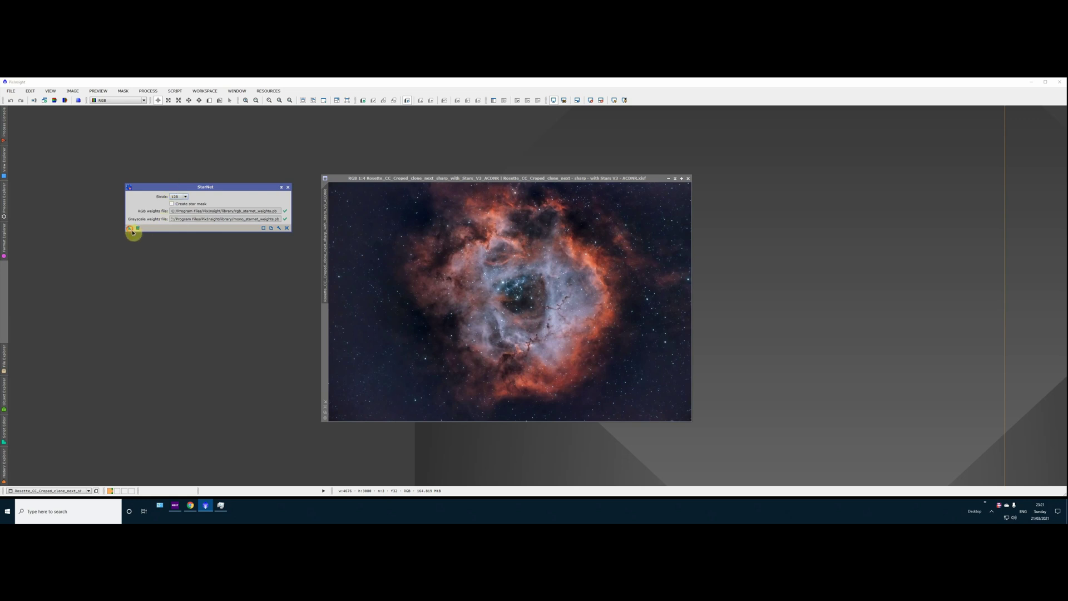
Run StarNet on the Rosette image and check the CPU load in Task Manager's Performance view.
{"action": "left_click_drag", "start_coordinate": [130, 229], "coordinate": [587, 306]}
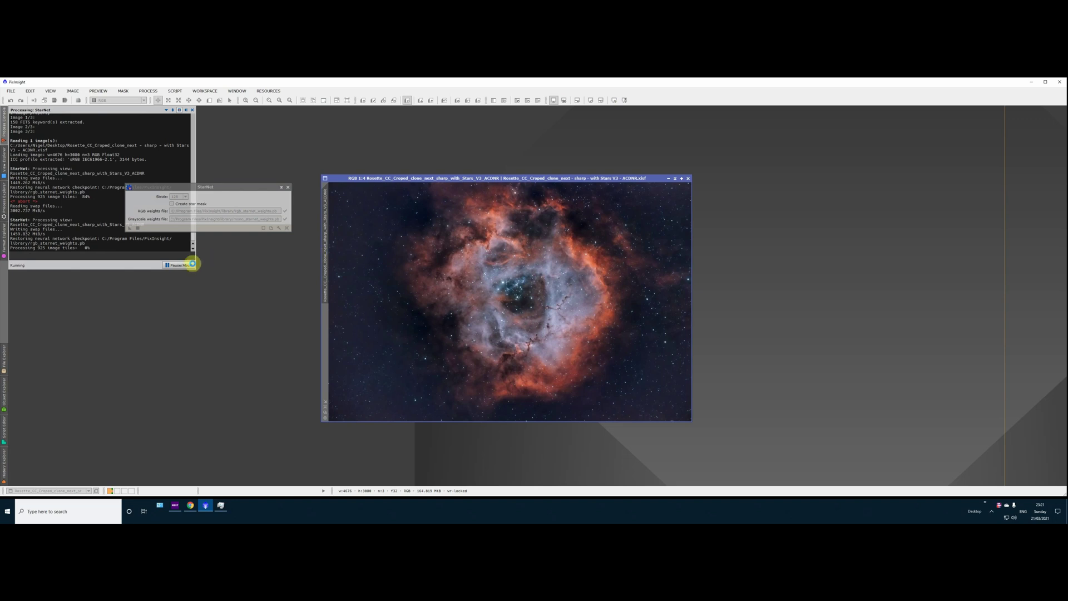
{"action": "left_click", "coordinate": [221, 506]}
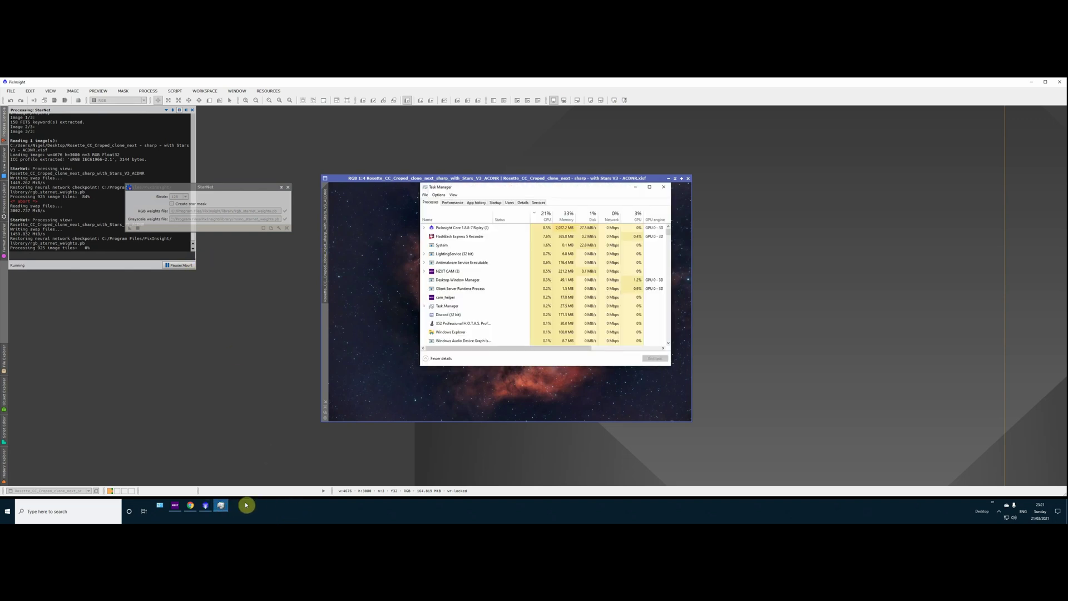
{"action": "left_click", "coordinate": [452, 203]}
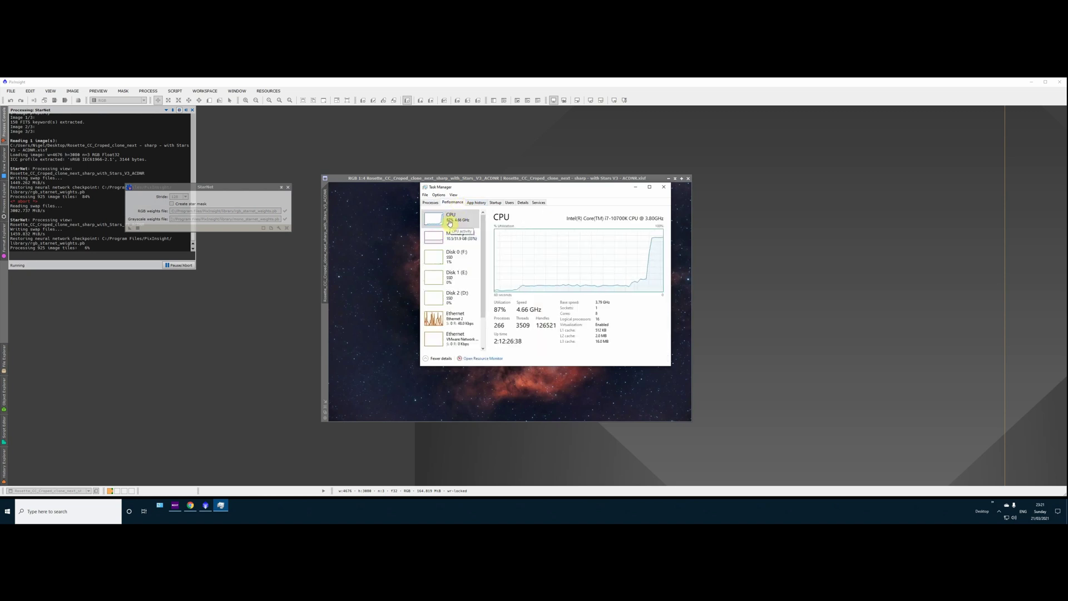
{"action": "left_click", "coordinate": [430, 203]}
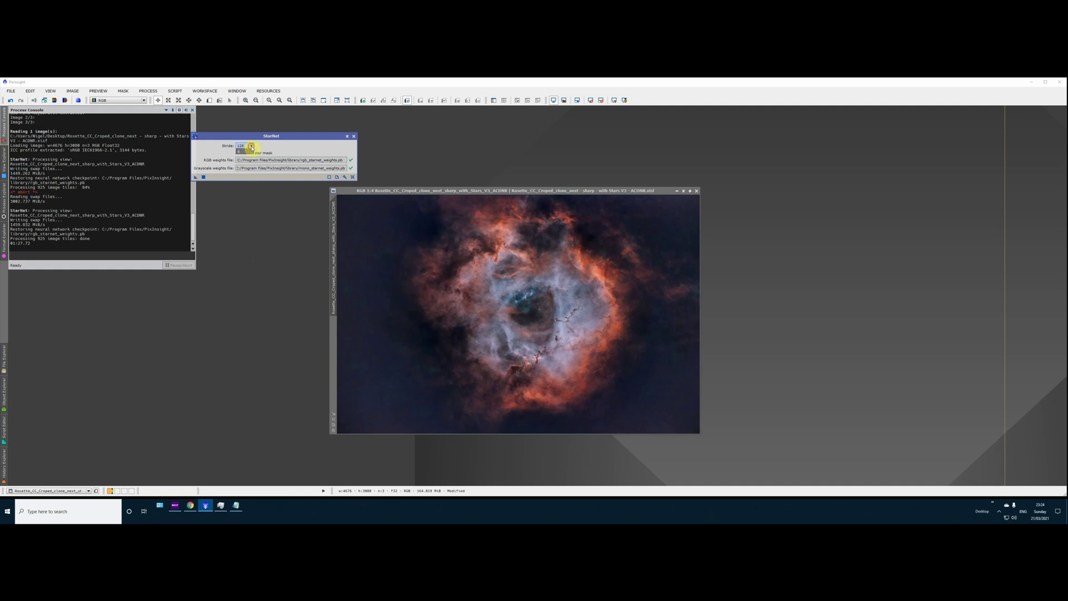
Set StarNet Stride to 64, undo the star removal, and rerun StarNet on the Rosette image.
{"action": "left_click", "coordinate": [245, 146]}
{"action": "left_click", "coordinate": [246, 155]}
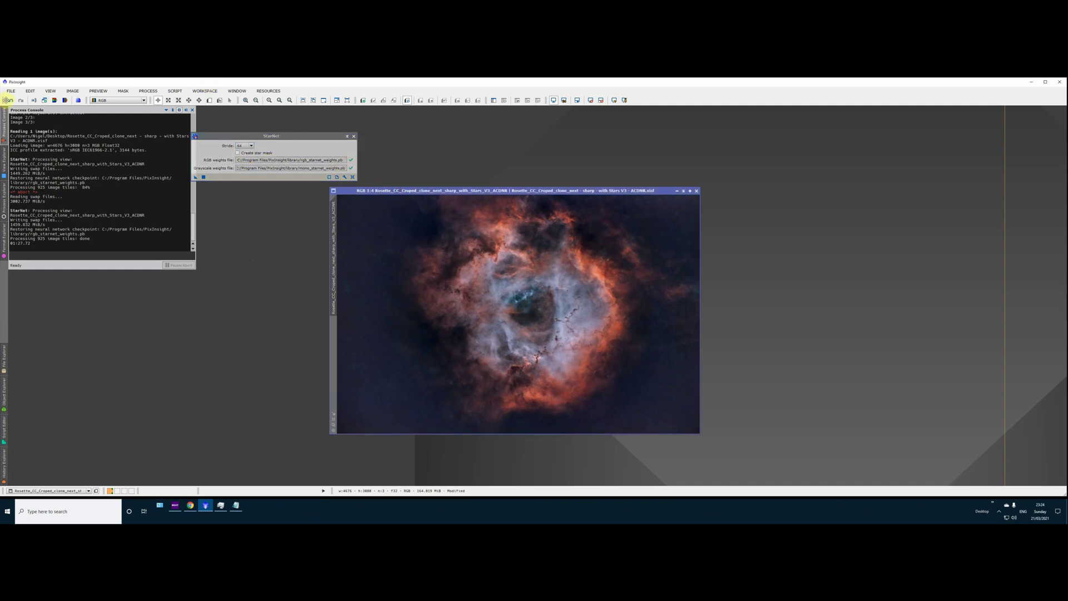
{"action": "left_click", "coordinate": [10, 101]}
{"action": "left_click_drag", "start_coordinate": [195, 177], "coordinate": [449, 282]}
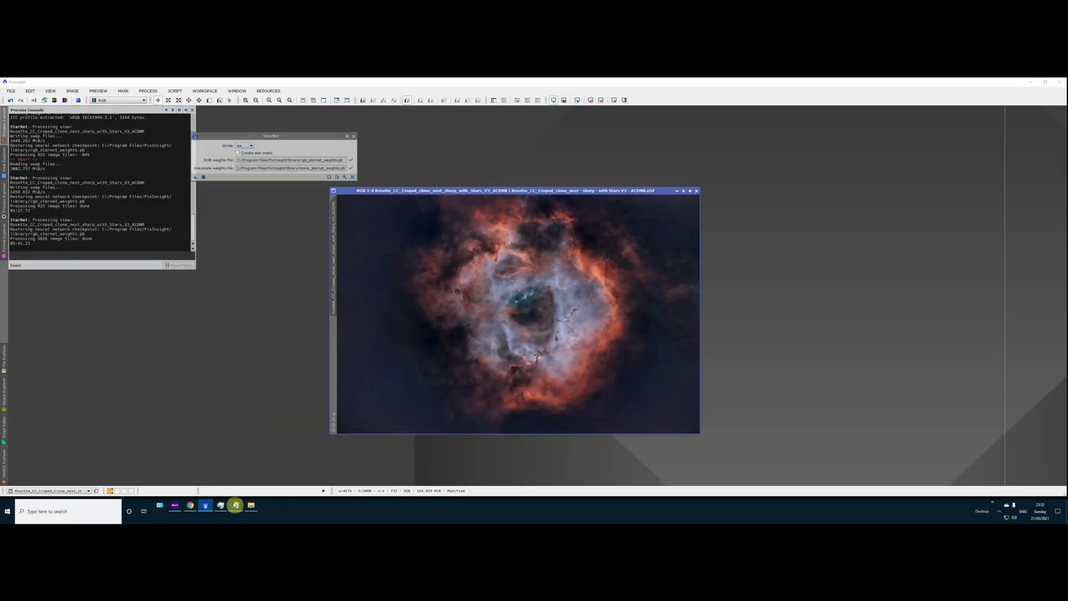
Bring up the GPU setup note, highlight '(not 11.1 or 11.2)', then show the CUDA 11.0 download page.
{"action": "mouse_move", "coordinate": [237, 506]}
{"action": "left_click", "coordinate": [277, 482]}
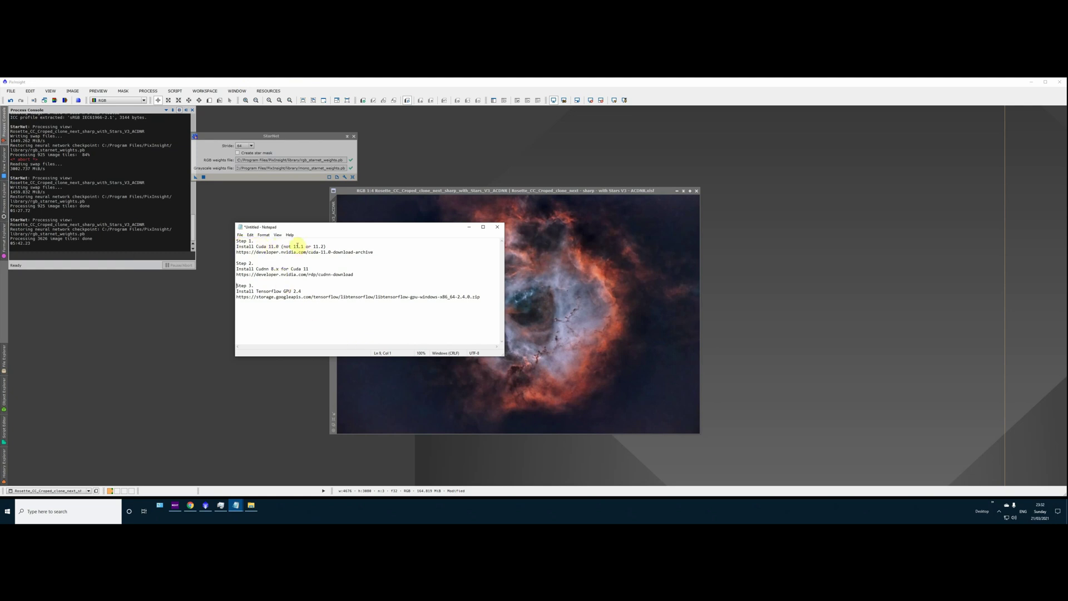
{"action": "left_click_drag", "start_coordinate": [326, 247], "coordinate": [286, 247]}
{"action": "left_click", "coordinate": [190, 506]}
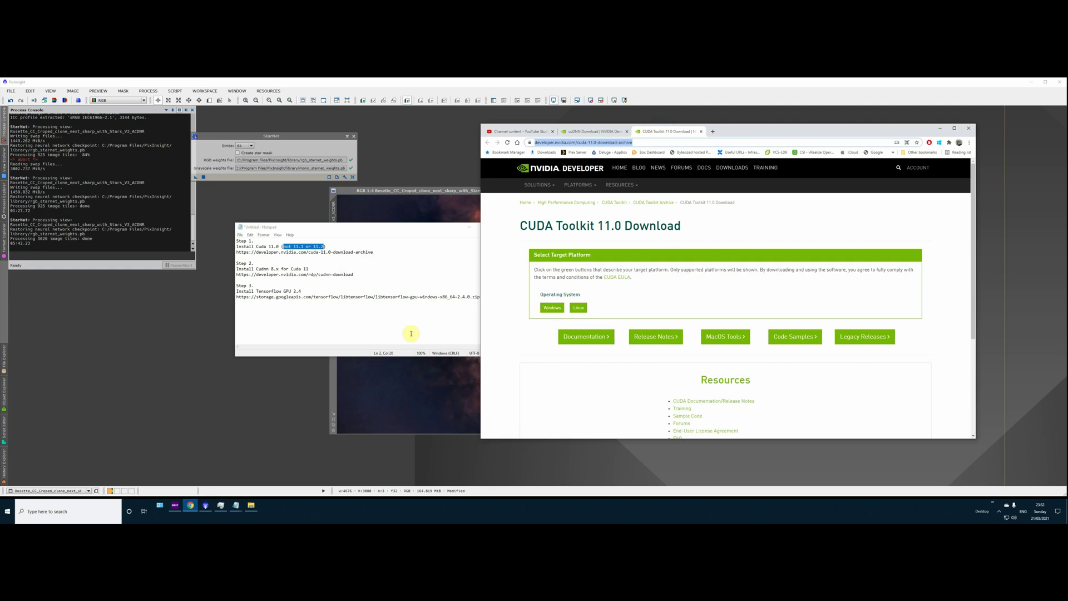
Open the RTX Pi Cuda Setup Files folder in File Explorer.
{"action": "left_click", "coordinate": [251, 505]}
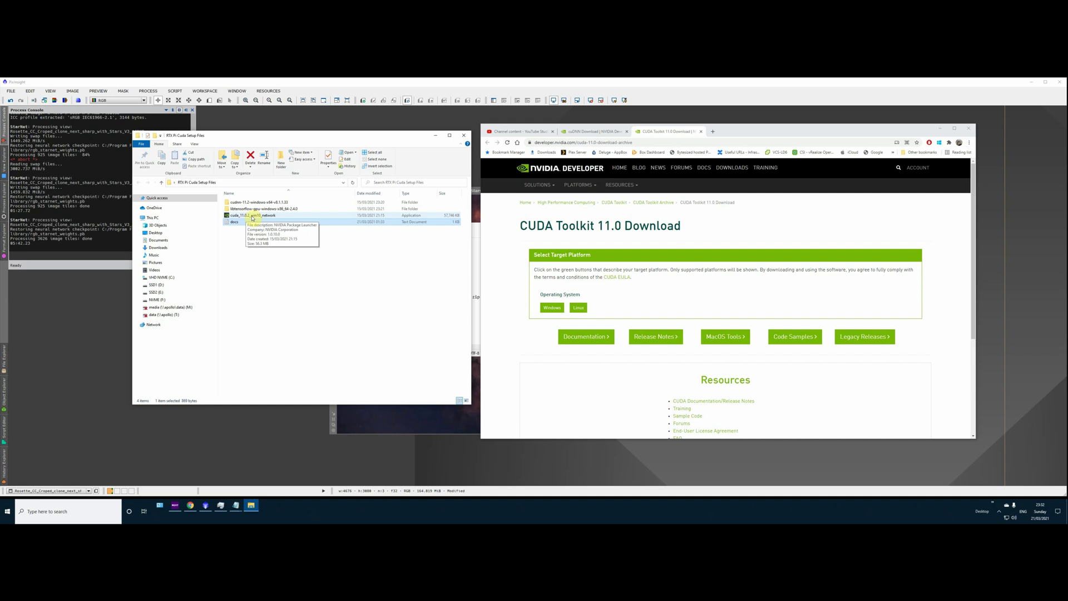
Launch cuda_11.0.2_win10_network and run a Custom install with the CUDA Runtime component ticked.
{"action": "left_click", "coordinate": [252, 217]}
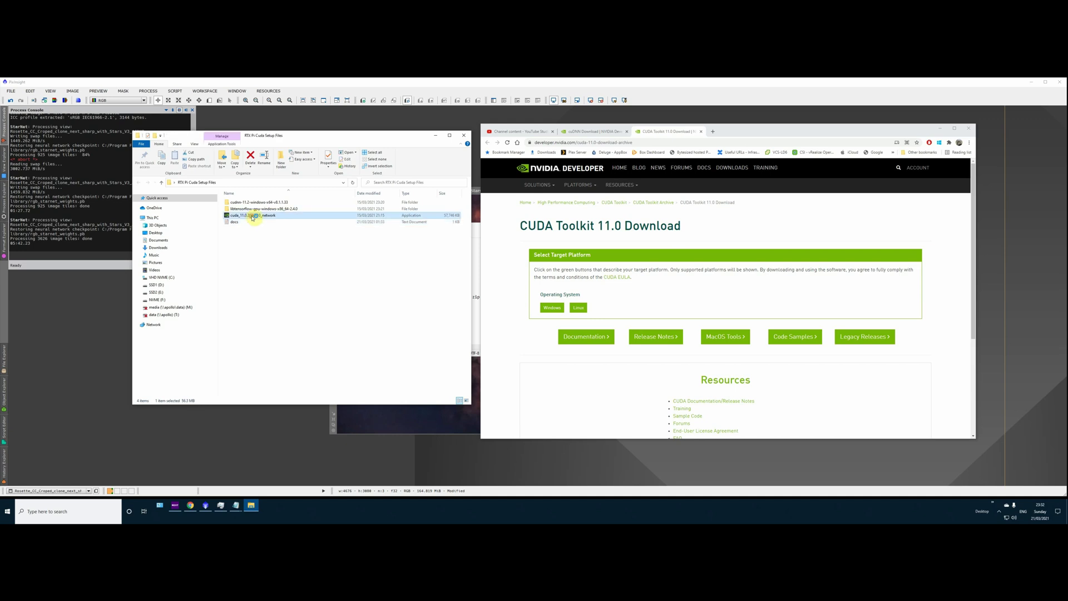
{"action": "double_click", "coordinate": [253, 217]}
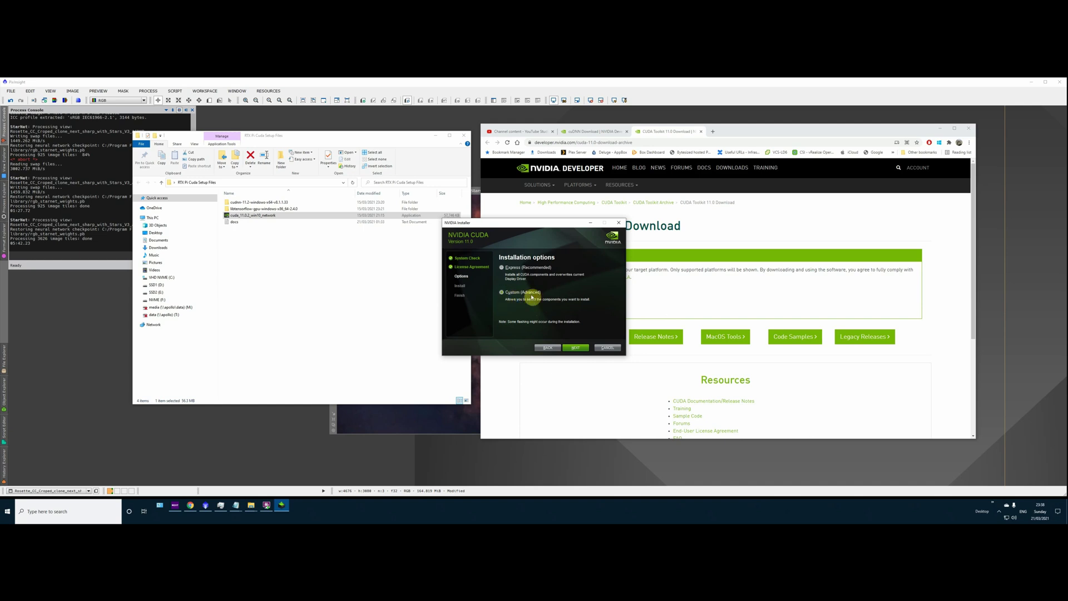
{"action": "left_click", "coordinate": [574, 345]}
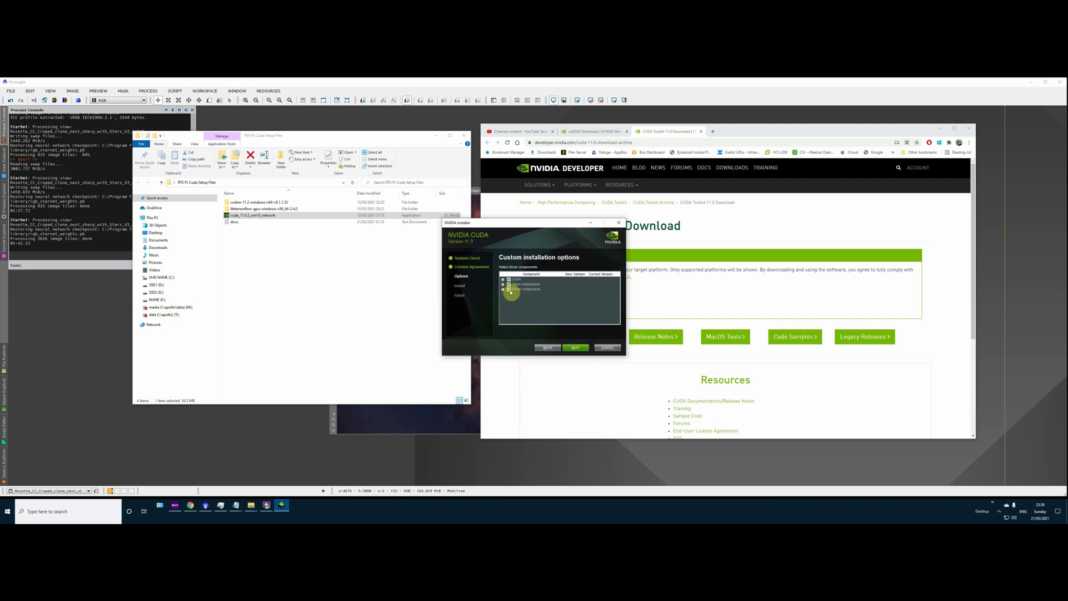
{"action": "left_click", "coordinate": [509, 279]}
{"action": "left_click", "coordinate": [509, 284]}
{"action": "left_click", "coordinate": [509, 290]}
{"action": "left_click", "coordinate": [503, 280]}
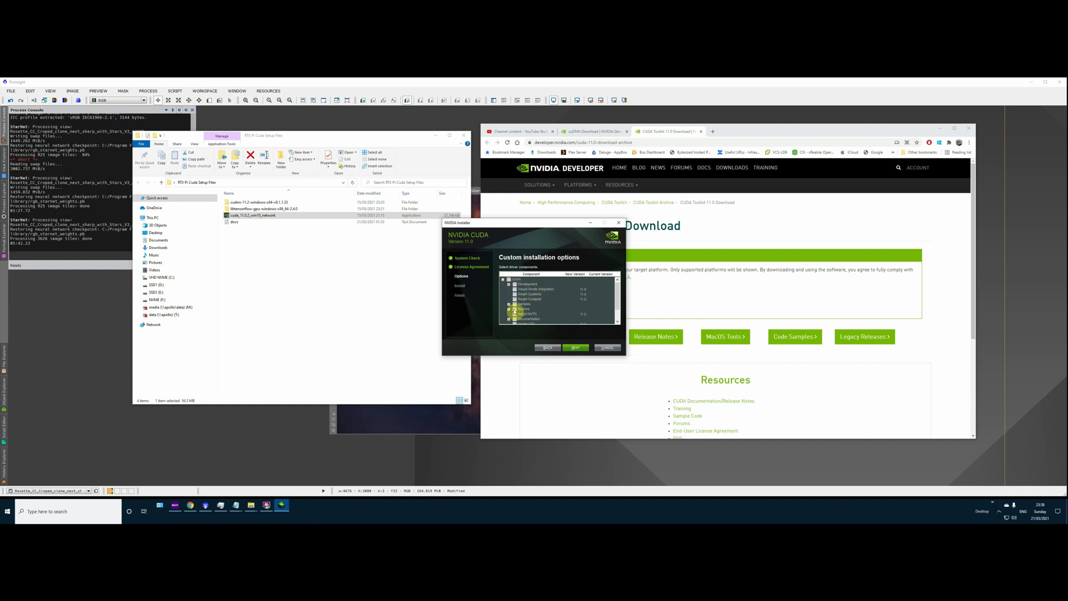
{"action": "left_click", "coordinate": [577, 347]}
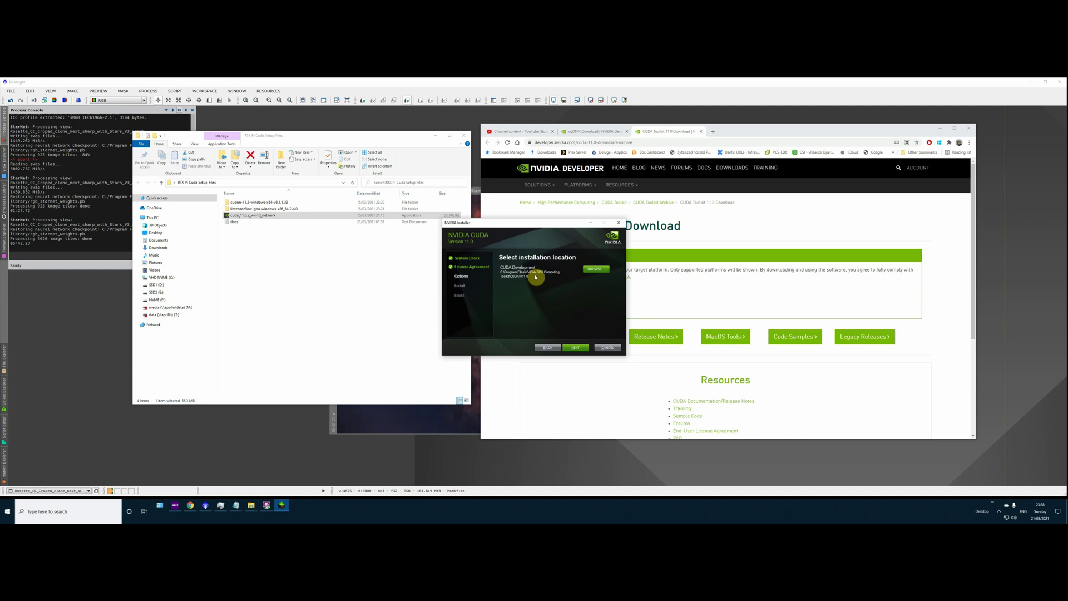
{"action": "left_click", "coordinate": [578, 348]}
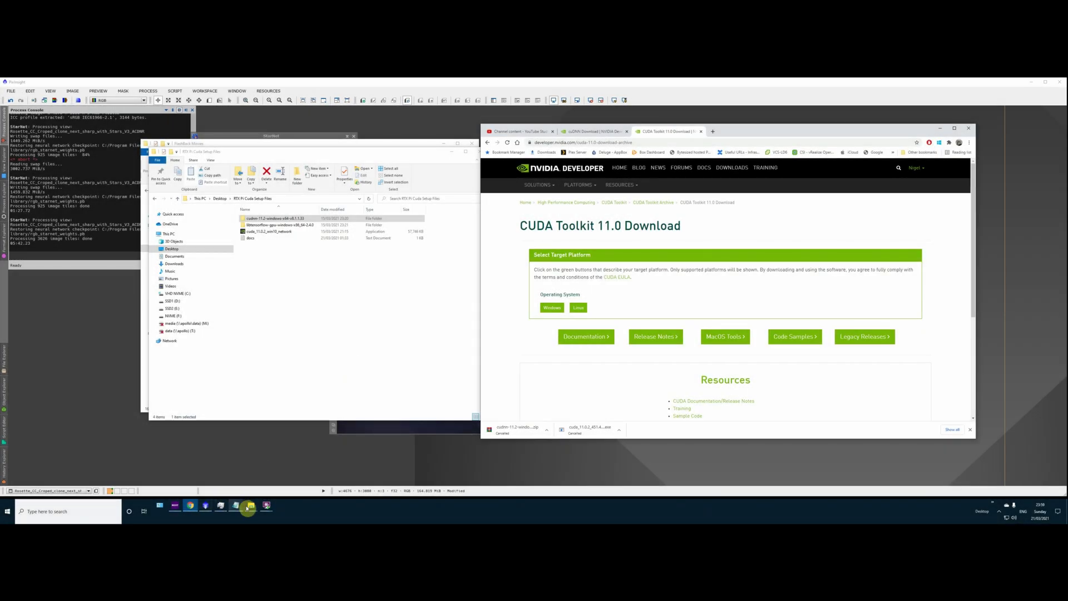
Bring the setup note forward and select the 'Install Cudnn 8.x for Cuda 11' line and its URL.
{"action": "mouse_move", "coordinate": [237, 508]}
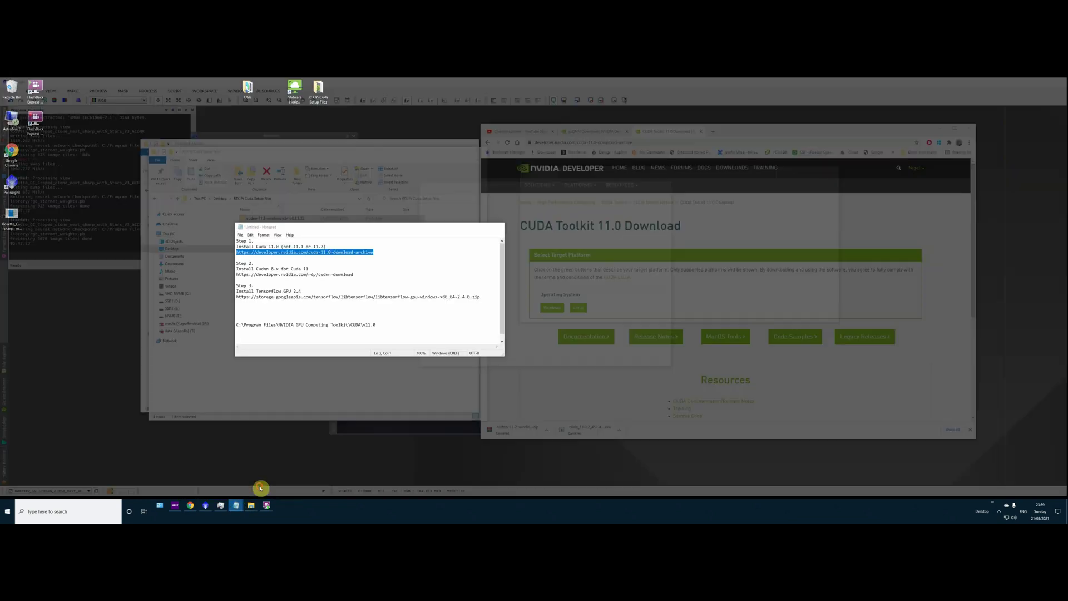
{"action": "left_click", "coordinate": [264, 486]}
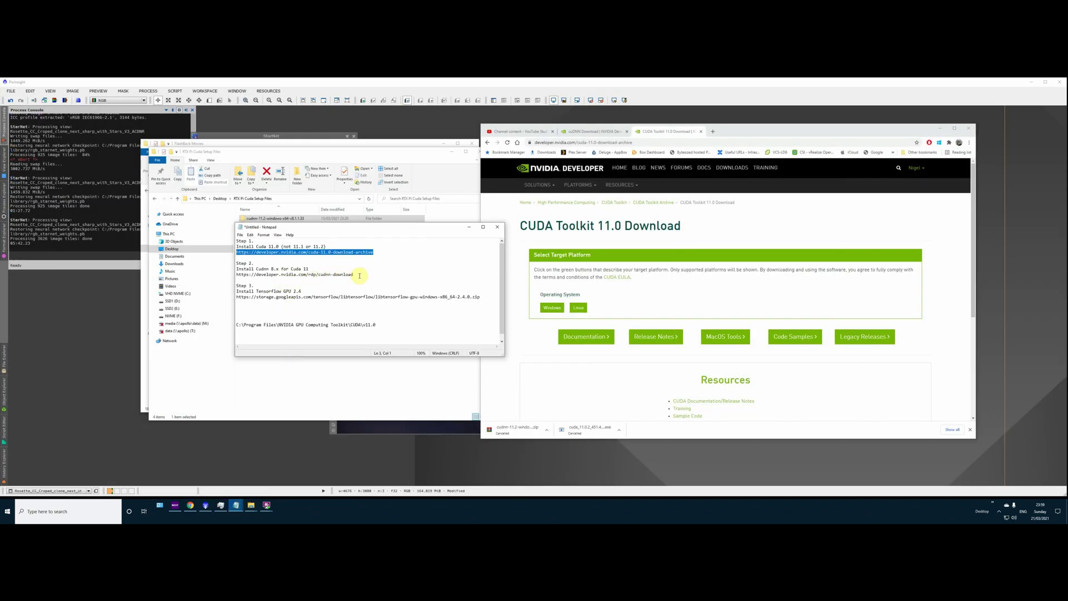
{"action": "left_click_drag", "start_coordinate": [355, 275], "coordinate": [236, 269]}
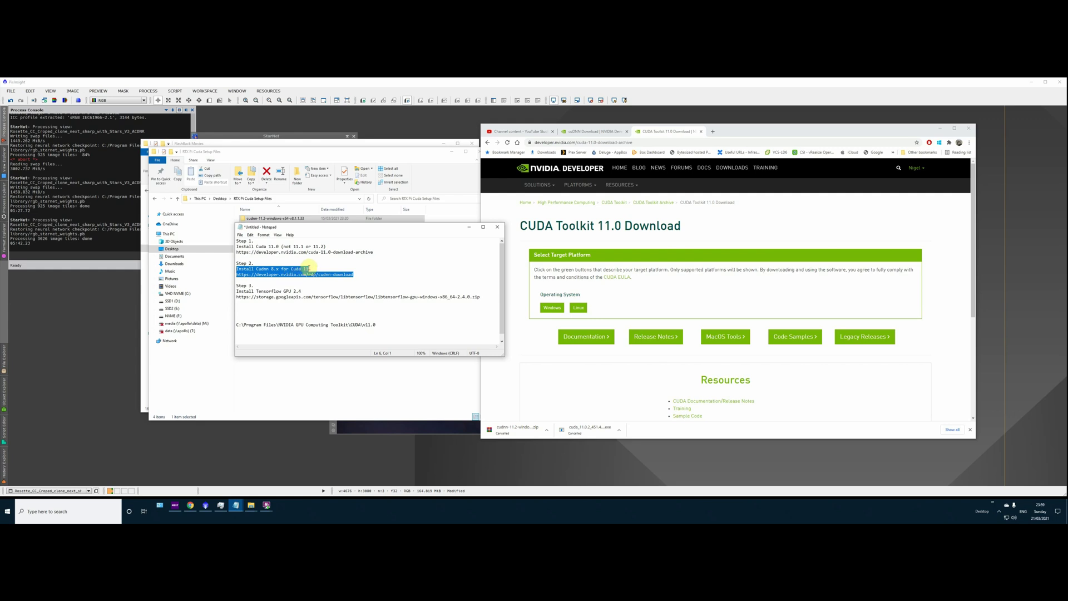
Close the CUDA Toolkit tab, accept the cuDNN terms, and expand the v8.1.1 downloads for CUDA 11.x.
{"action": "left_click", "coordinate": [703, 133]}
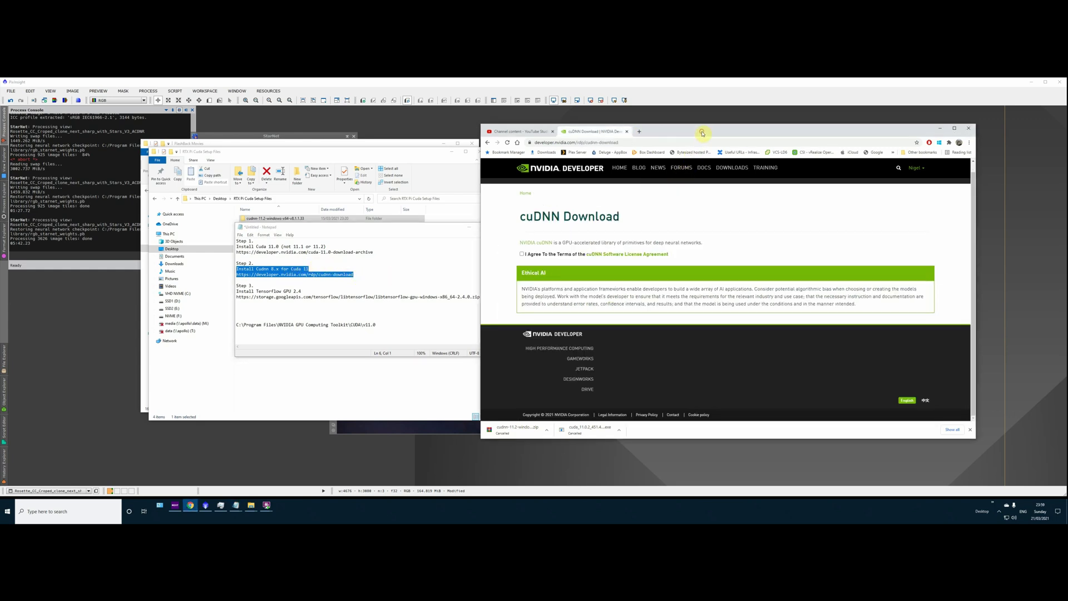
{"action": "left_click", "coordinate": [521, 254]}
{"action": "scroll", "coordinate": [536, 268], "scroll_direction": "down", "scroll_amount": 1}
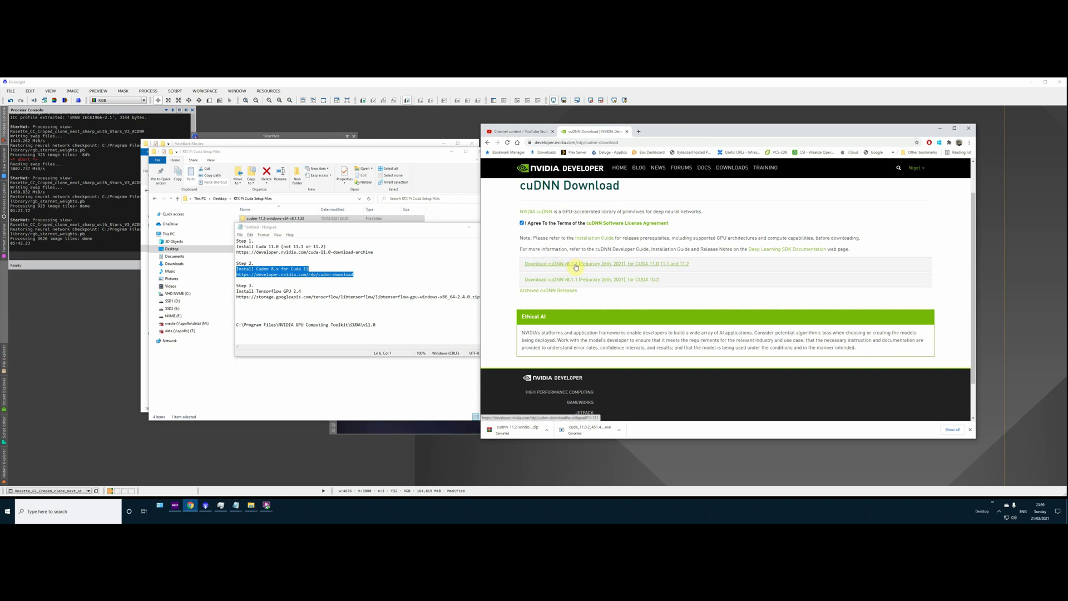
{"action": "left_click", "coordinate": [576, 266]}
{"action": "scroll", "coordinate": [578, 261], "scroll_direction": "down", "scroll_amount": 2}
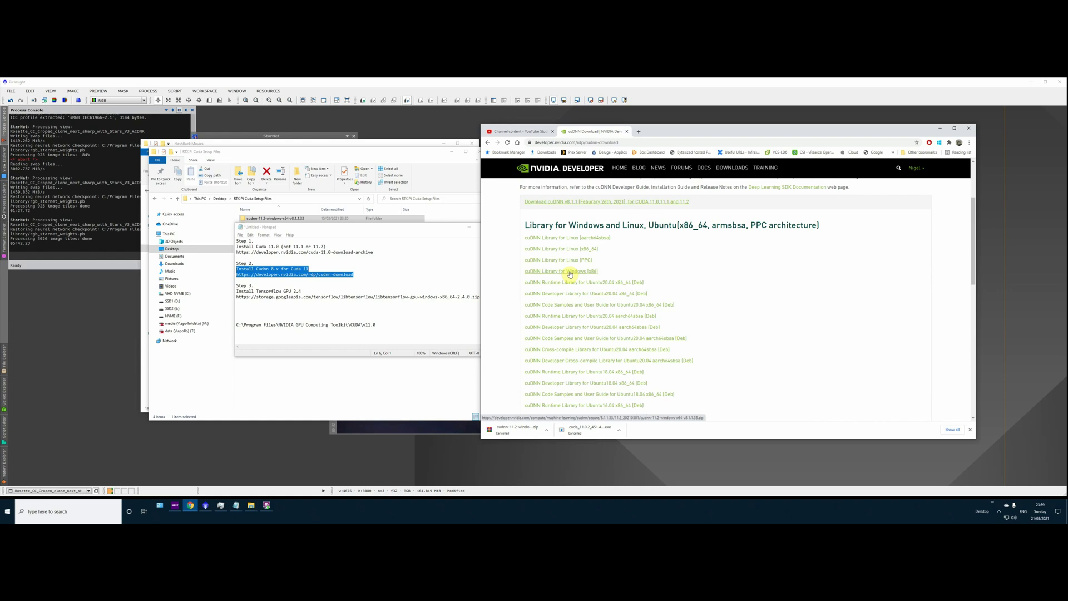
Select and copy the bin and lib folders from the cuDNN download's cuda folder.
{"action": "left_click", "coordinate": [363, 157]}
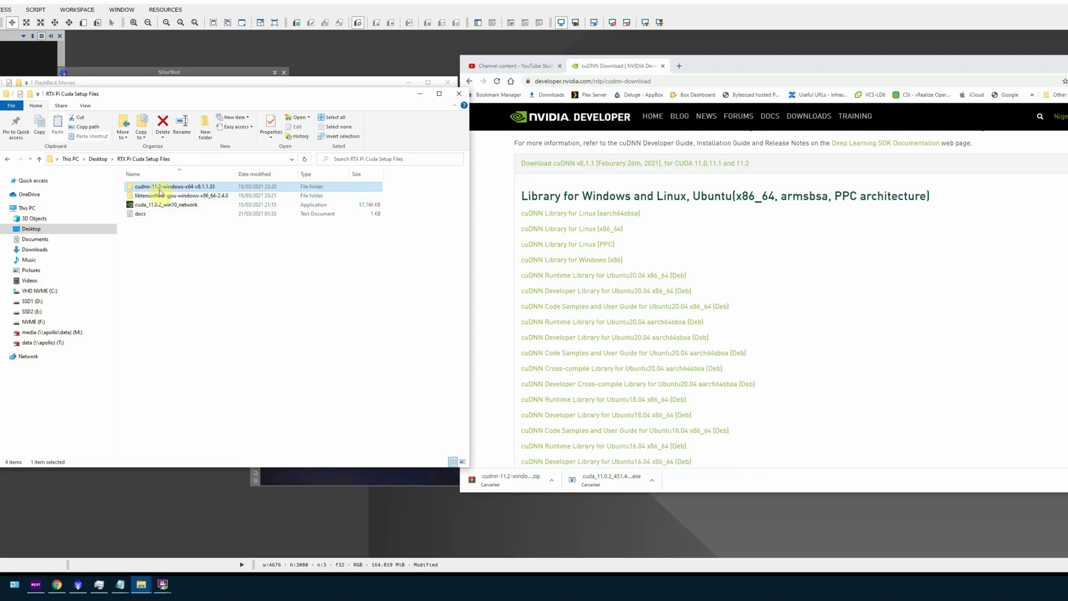
{"action": "double_click", "coordinate": [160, 187]}
{"action": "double_click", "coordinate": [143, 187]}
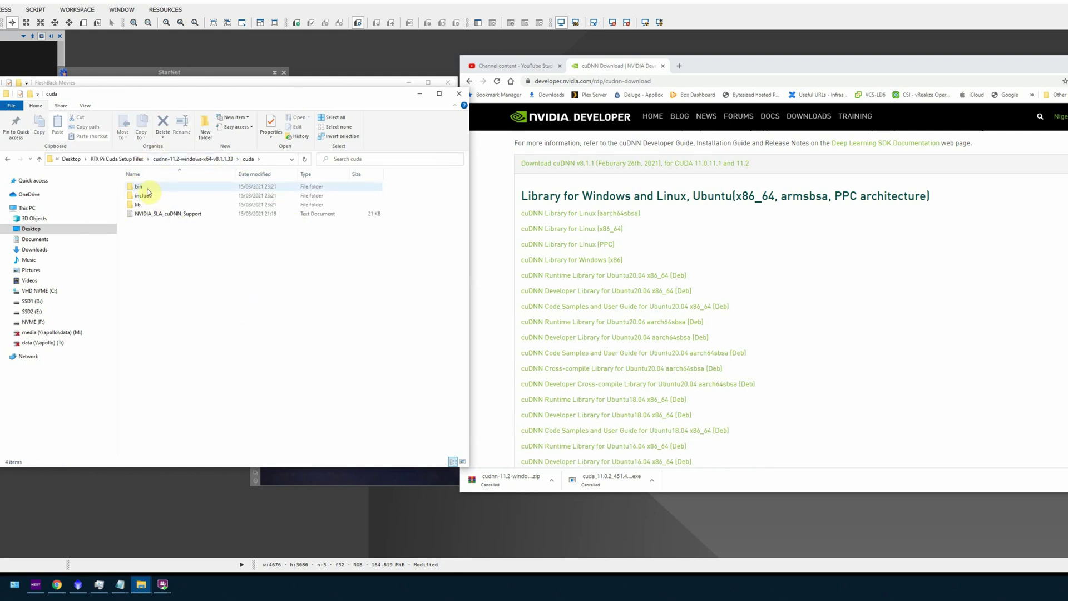
{"action": "double_click", "coordinate": [139, 205]}
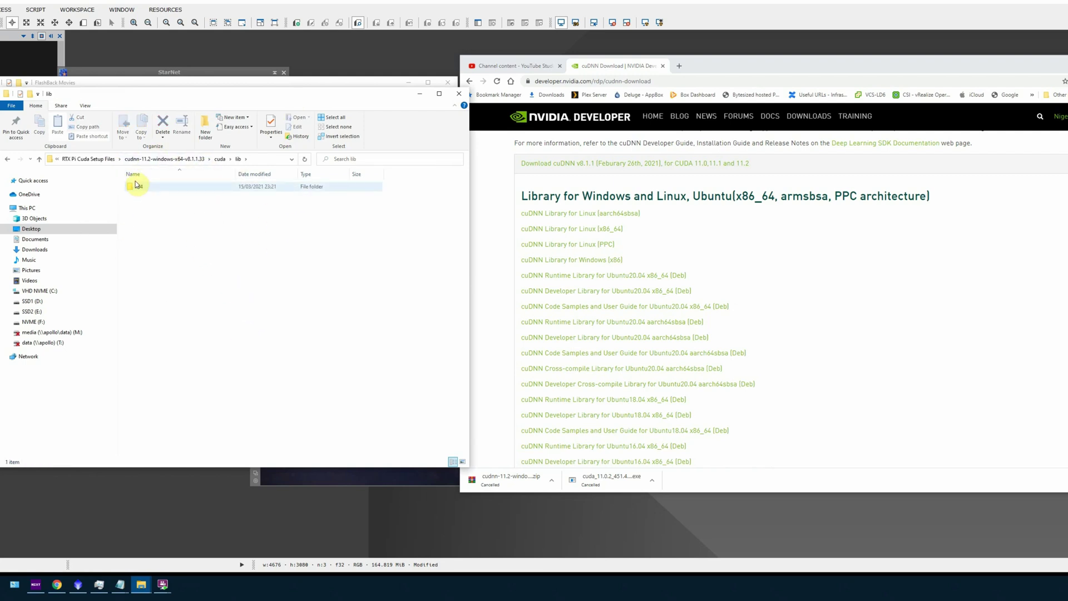
{"action": "left_click", "coordinate": [219, 158]}
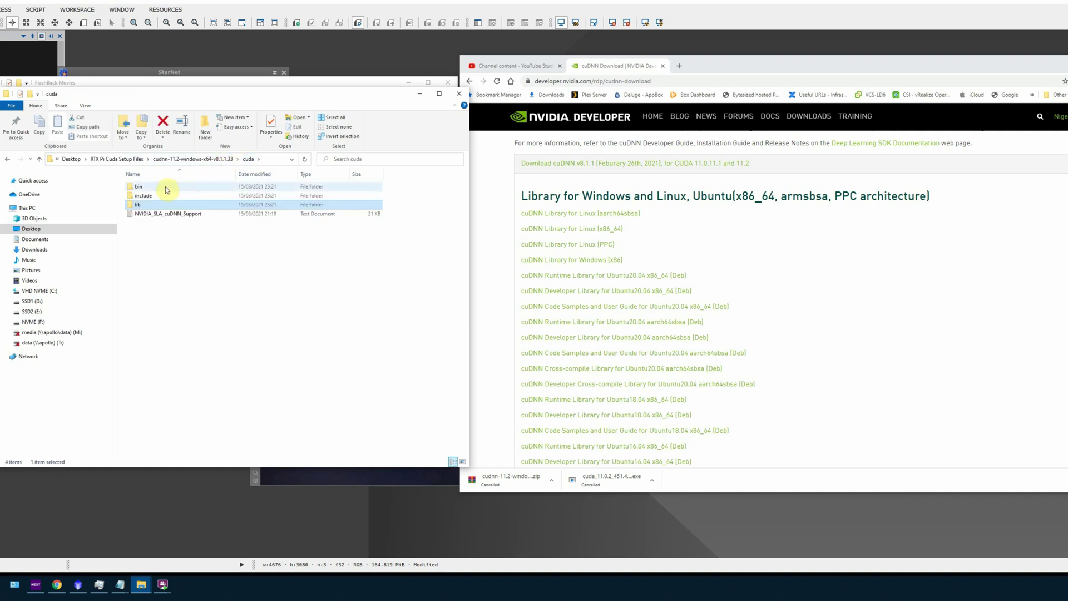
{"action": "left_click", "coordinate": [138, 189], "text": "shift"}
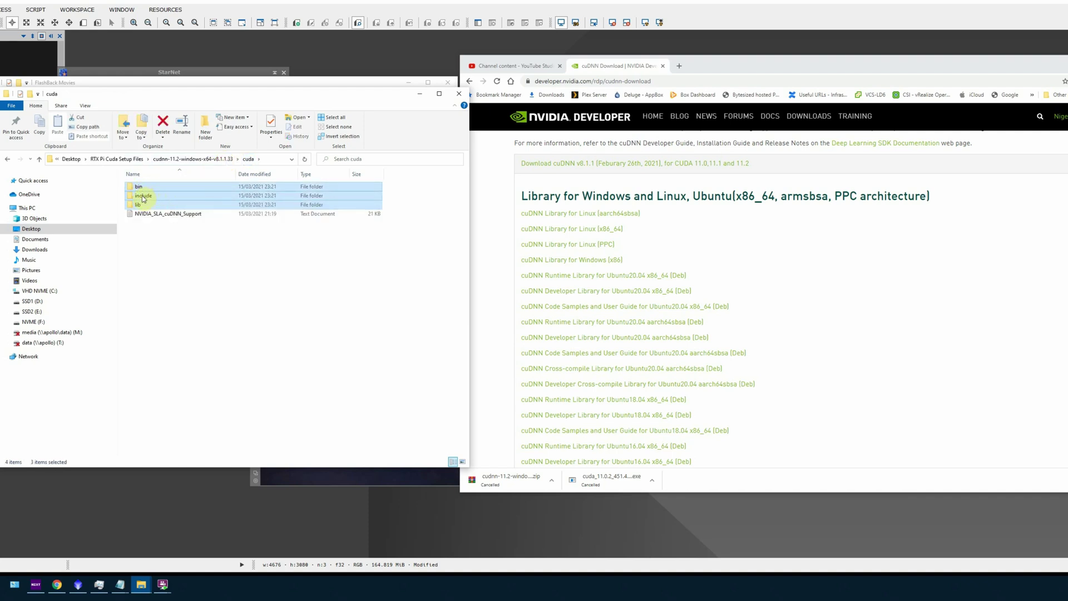
{"action": "left_click", "coordinate": [143, 198], "text": "ctrl"}
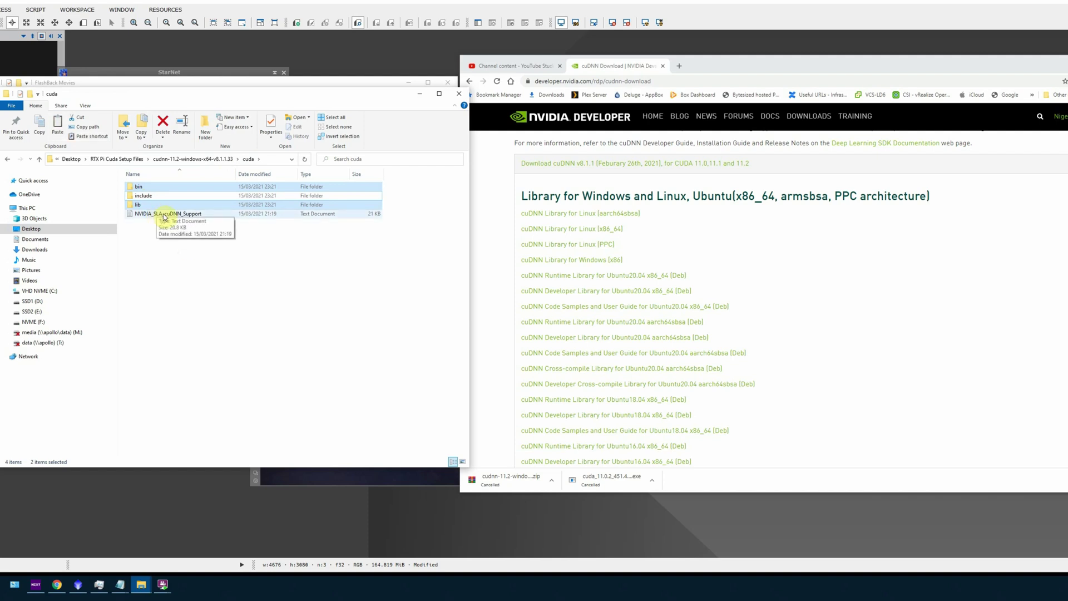
Open C:\Program Files\NVIDIA GPU Computing Toolkit\CUDA\v11.0 in File Explorer.
{"action": "left_click", "coordinate": [53, 292]}
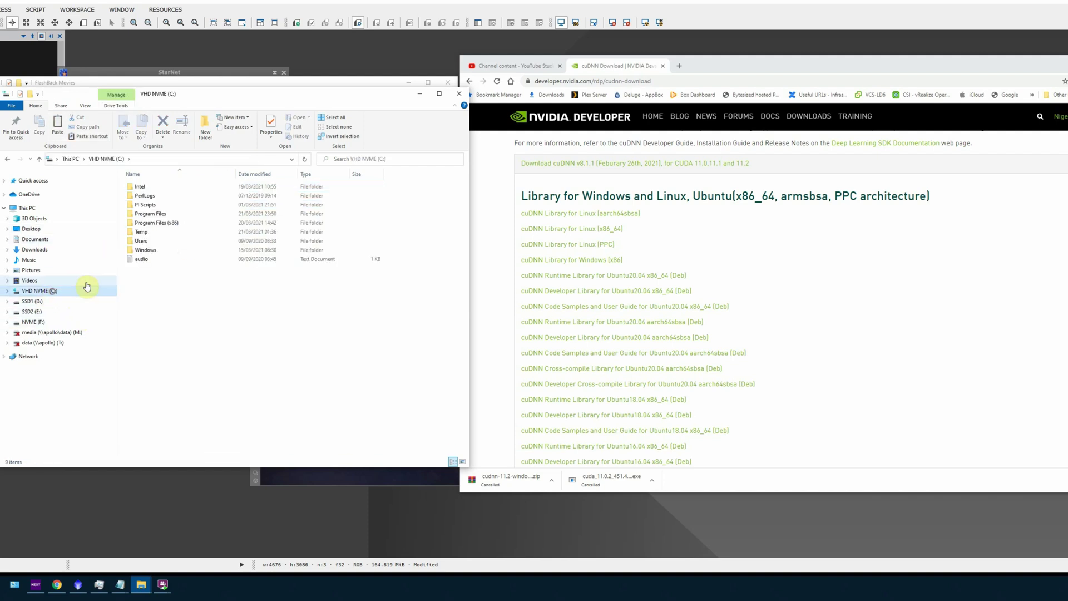
{"action": "double_click", "coordinate": [152, 215]}
{"action": "scroll", "coordinate": [143, 279], "scroll_direction": "down", "scroll_amount": 3}
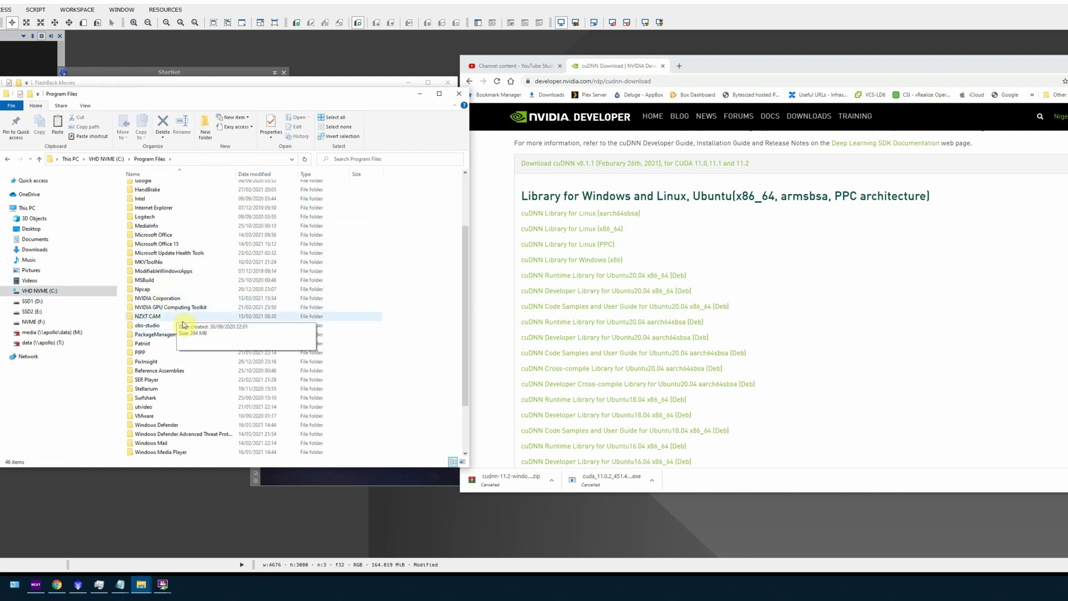
{"action": "mouse_move", "coordinate": [175, 310]}
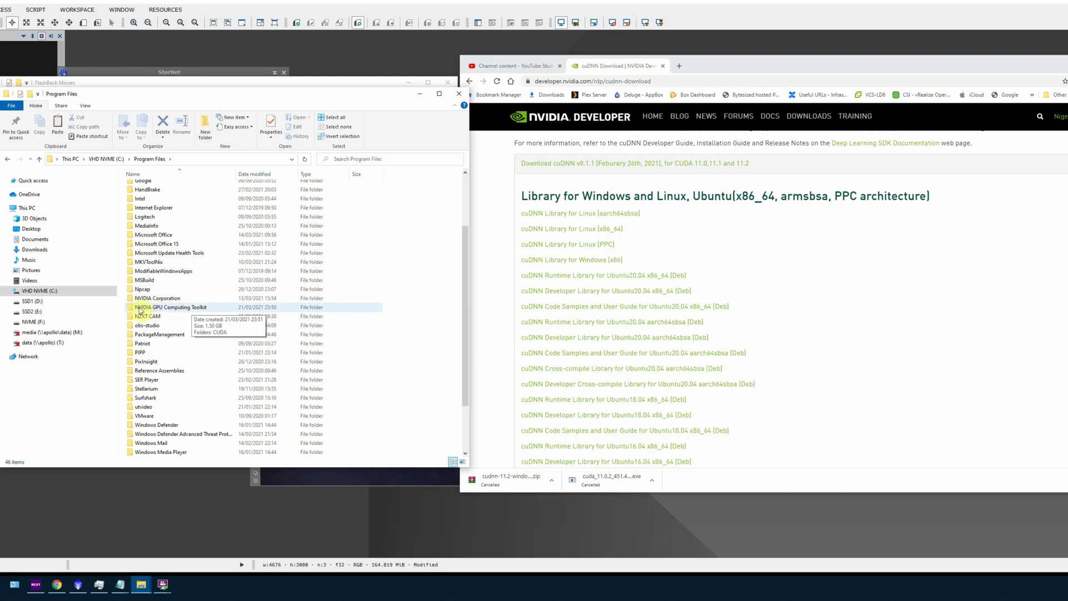
{"action": "left_click", "coordinate": [173, 309]}
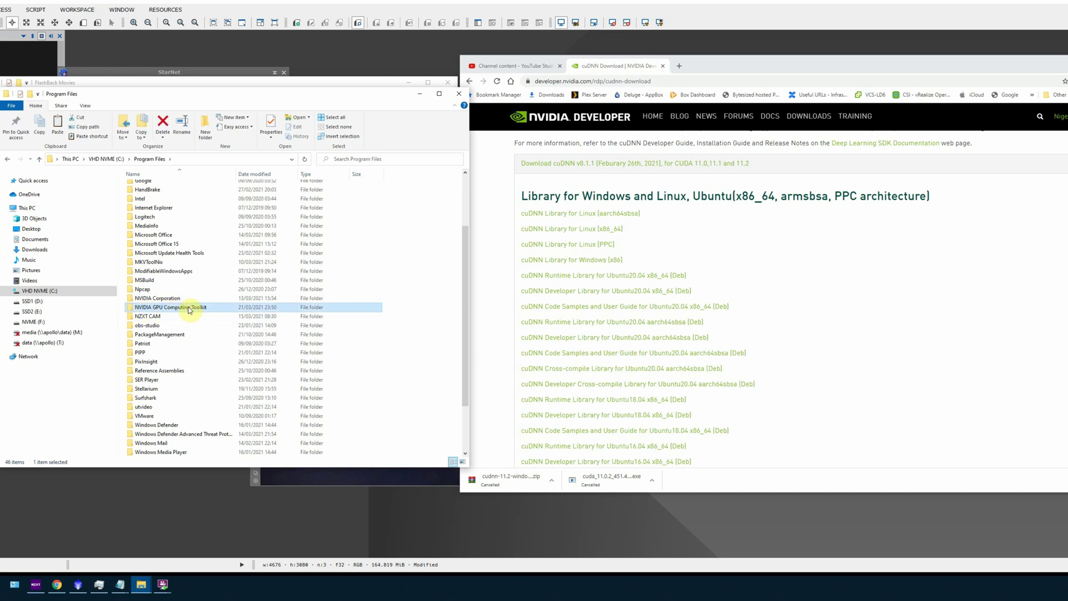
{"action": "double_click", "coordinate": [189, 310]}
{"action": "double_click", "coordinate": [144, 186]}
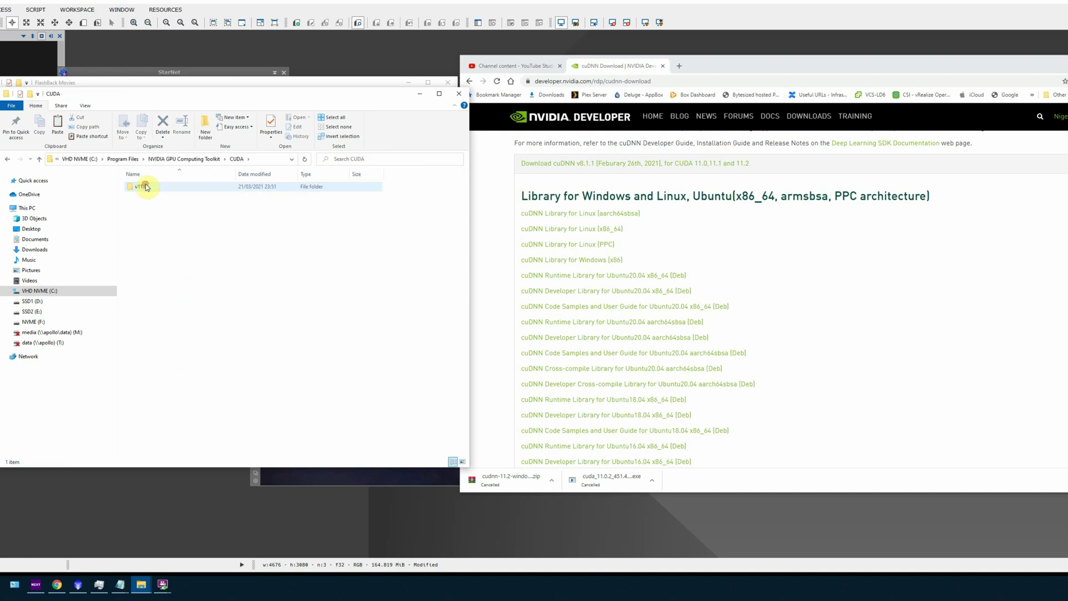
{"action": "double_click", "coordinate": [145, 186]}
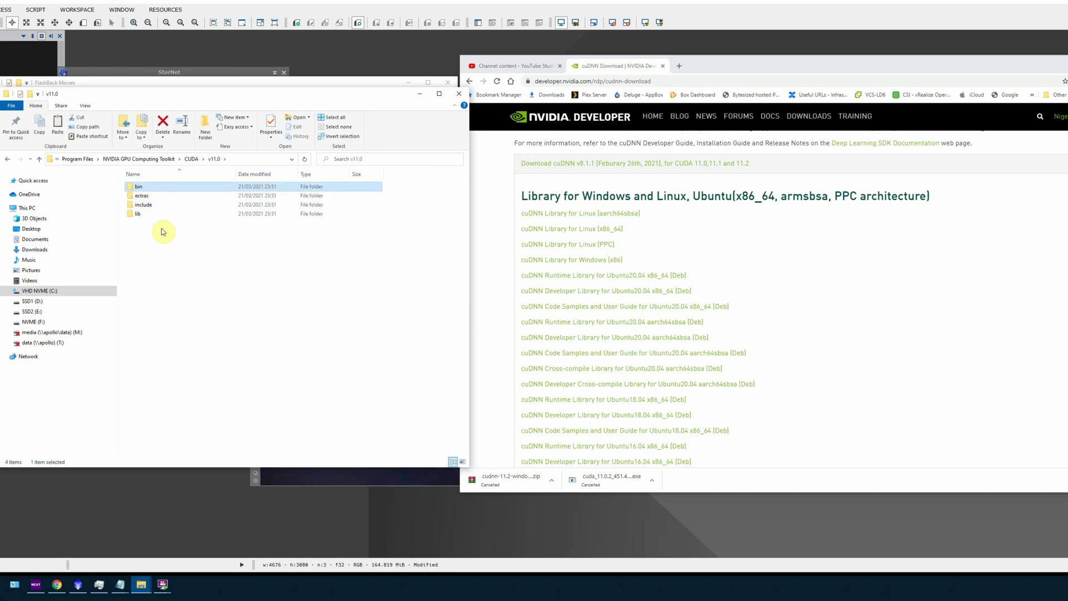
{"action": "left_click", "coordinate": [166, 256]}
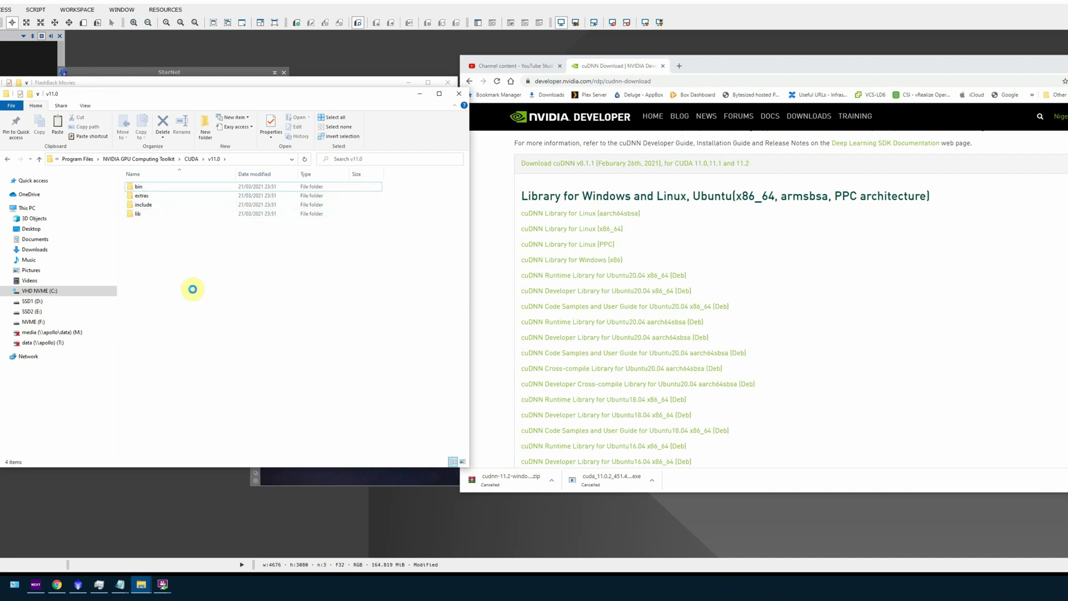
Paste bin and lib into the v11.0 folder, granting administrator permission for all items.
{"action": "key", "text": "ctrl+v"}
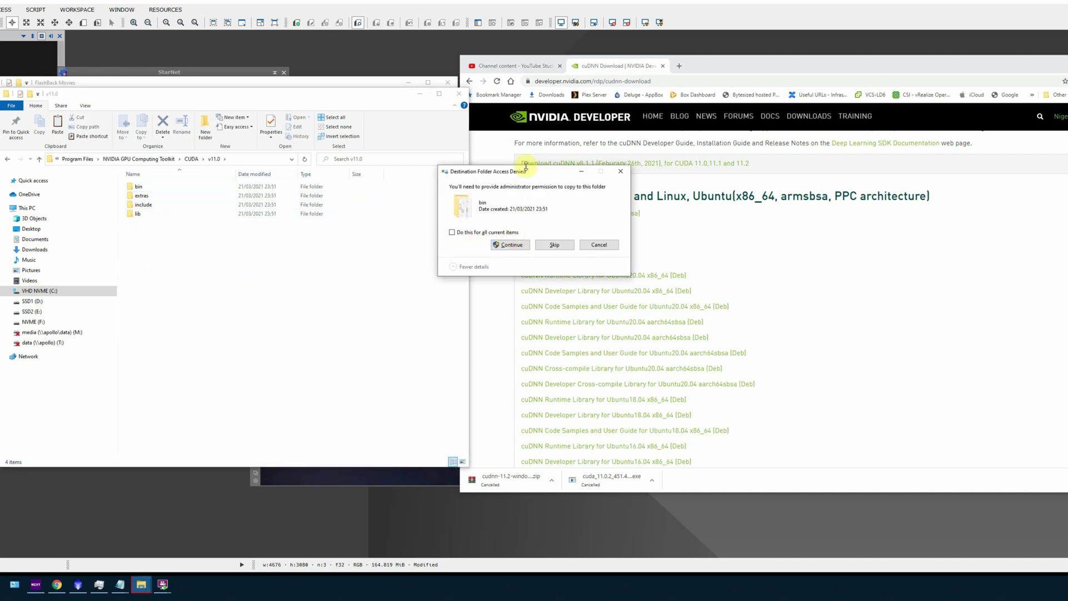
{"action": "left_click", "coordinate": [511, 246]}
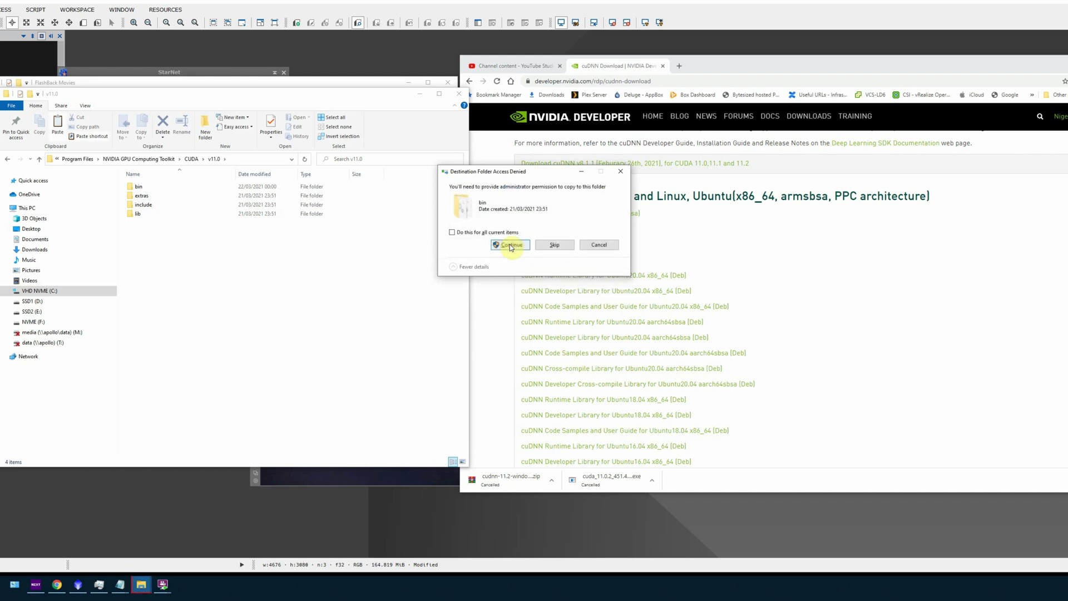
{"action": "left_click", "coordinate": [511, 246]}
{"action": "left_click", "coordinate": [471, 232]}
{"action": "left_click", "coordinate": [510, 245]}
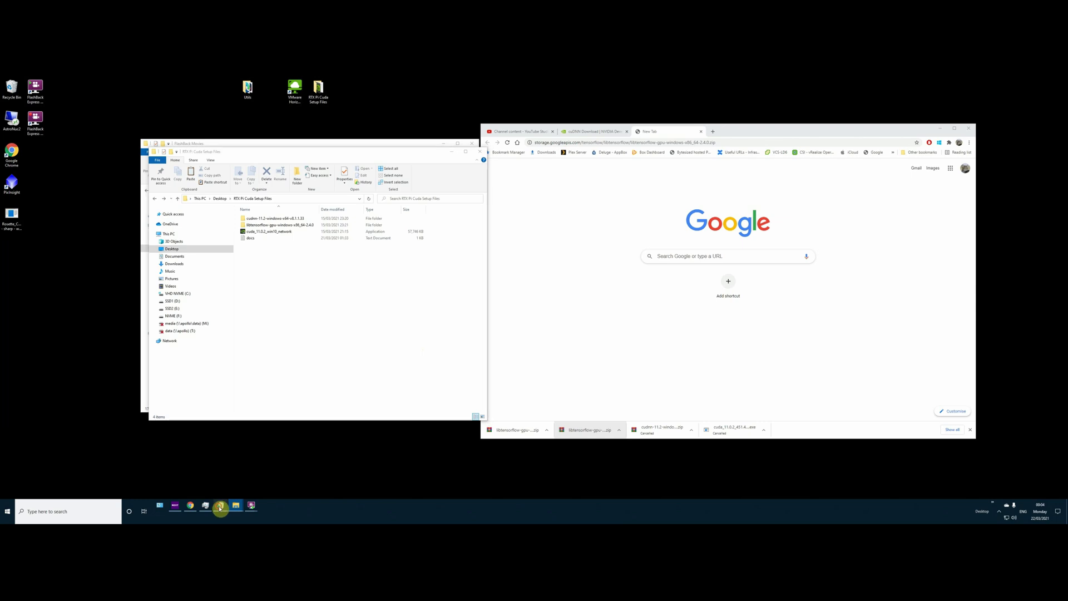
Copy the libtensorflow GPU 2.4.0 URL from the notes, download it in Chrome, and minimize Chrome.
{"action": "mouse_move", "coordinate": [220, 508]}
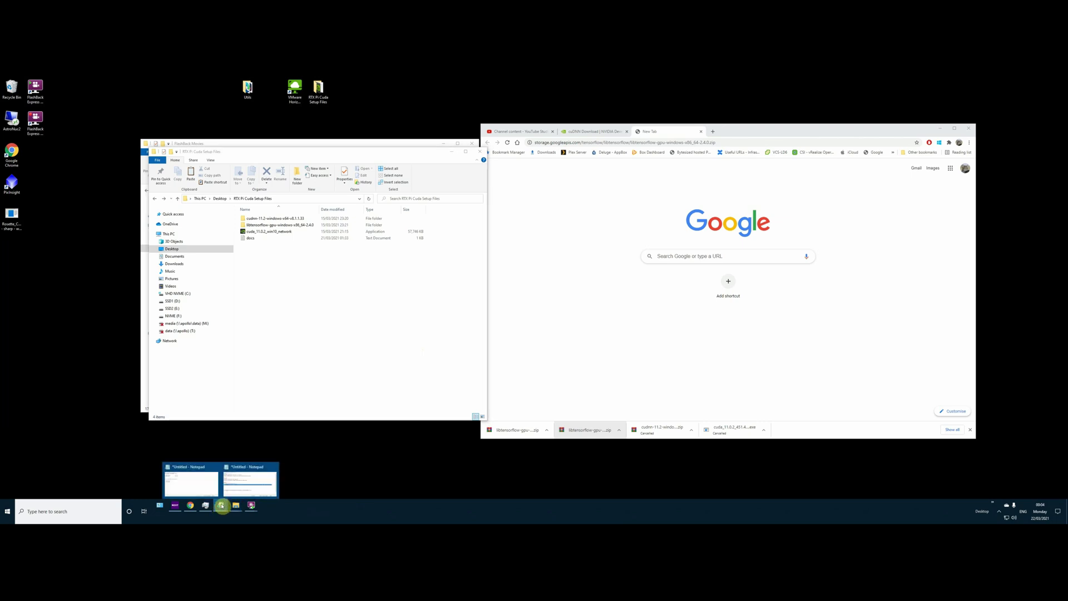
{"action": "left_click", "coordinate": [245, 484]}
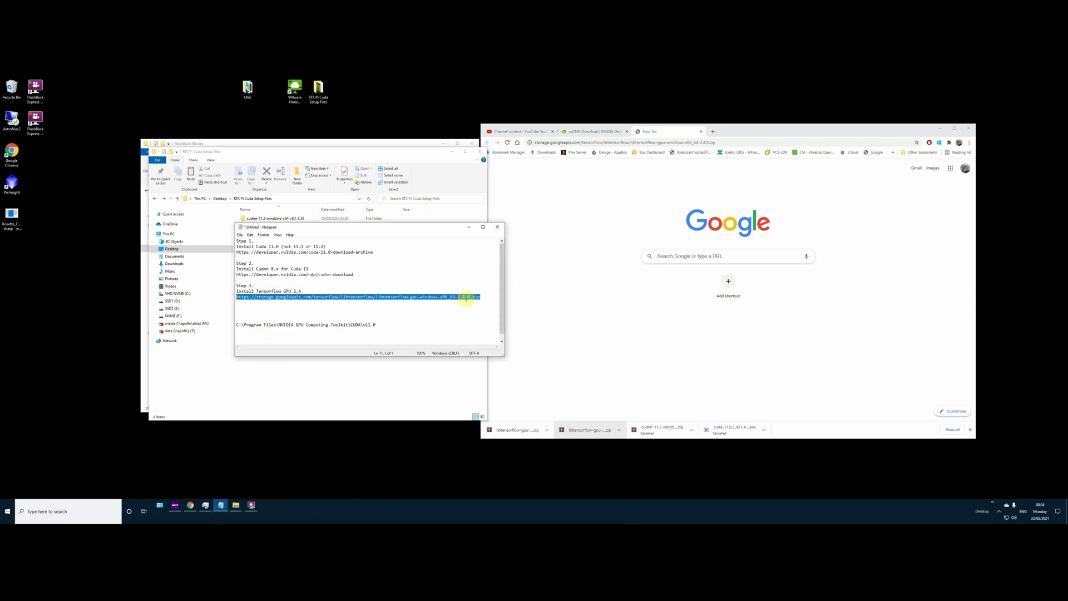
{"action": "left_click", "coordinate": [484, 296]}
{"action": "left_click_drag", "start_coordinate": [483, 296], "coordinate": [232, 297]}
{"action": "key", "text": "ctrl+c"}
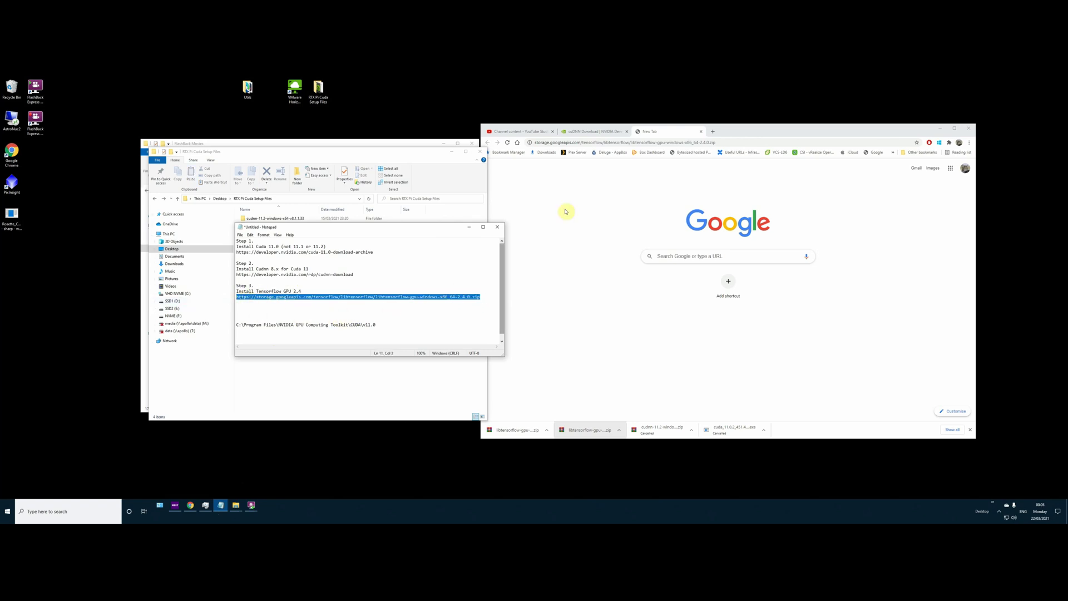
{"action": "left_click", "coordinate": [697, 139]}
{"action": "key", "text": "ctrl+v"}
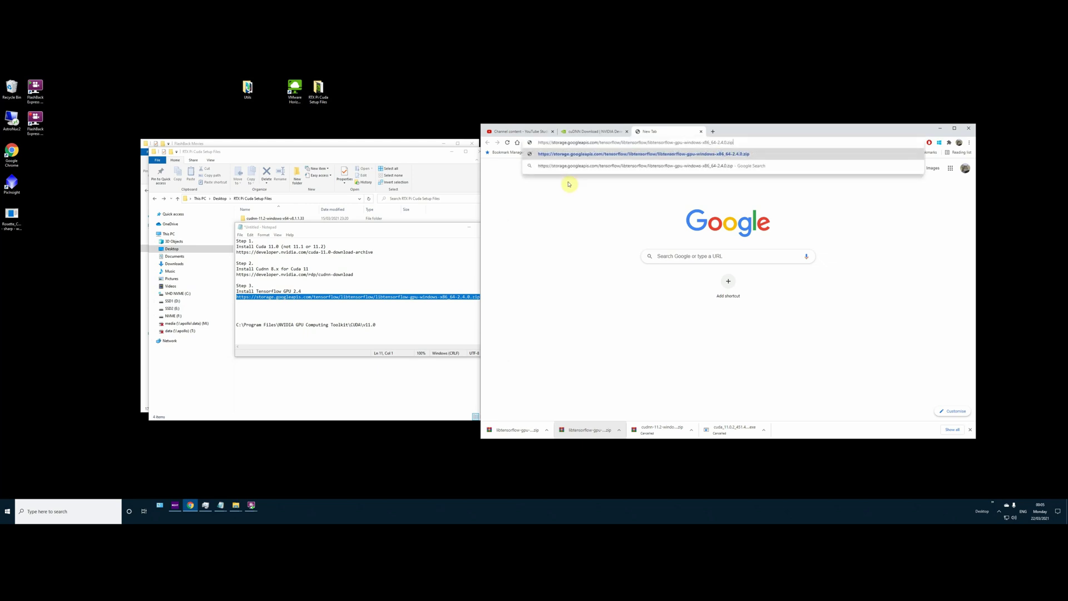
{"action": "key", "text": "Return"}
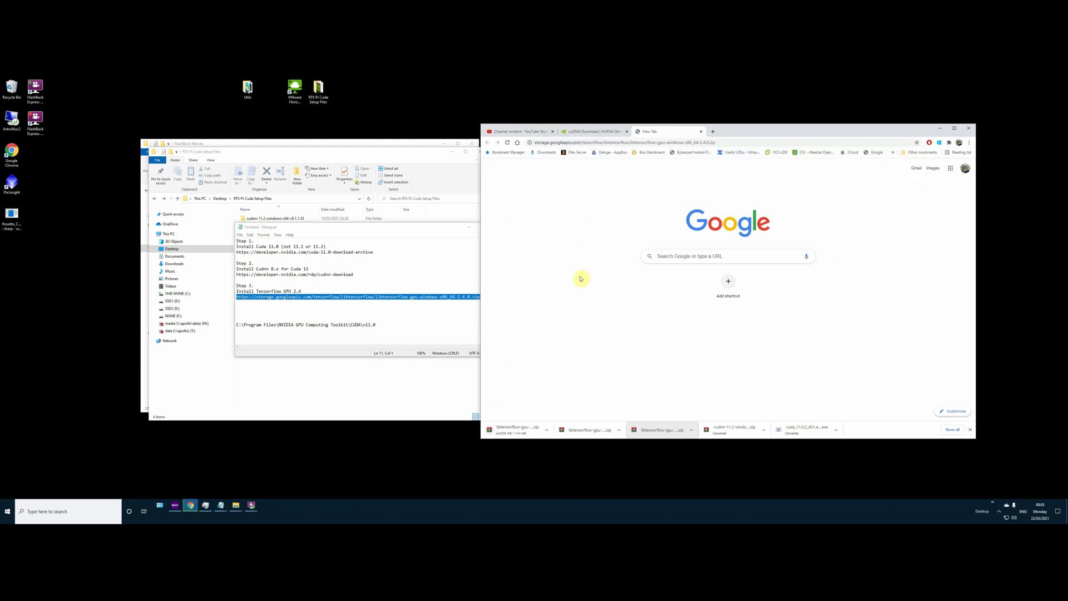
{"action": "left_click", "coordinate": [940, 129]}
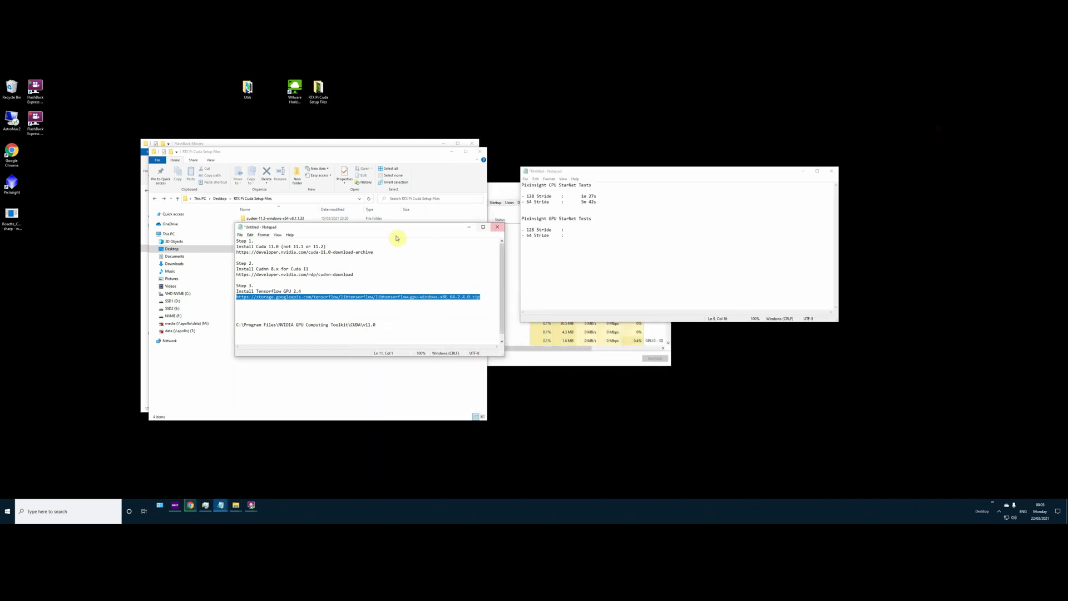
Minimize the PixInsight test notes and Task Manager, and move the setup notes aside.
{"action": "left_click", "coordinate": [803, 171]}
{"action": "left_click", "coordinate": [637, 184]}
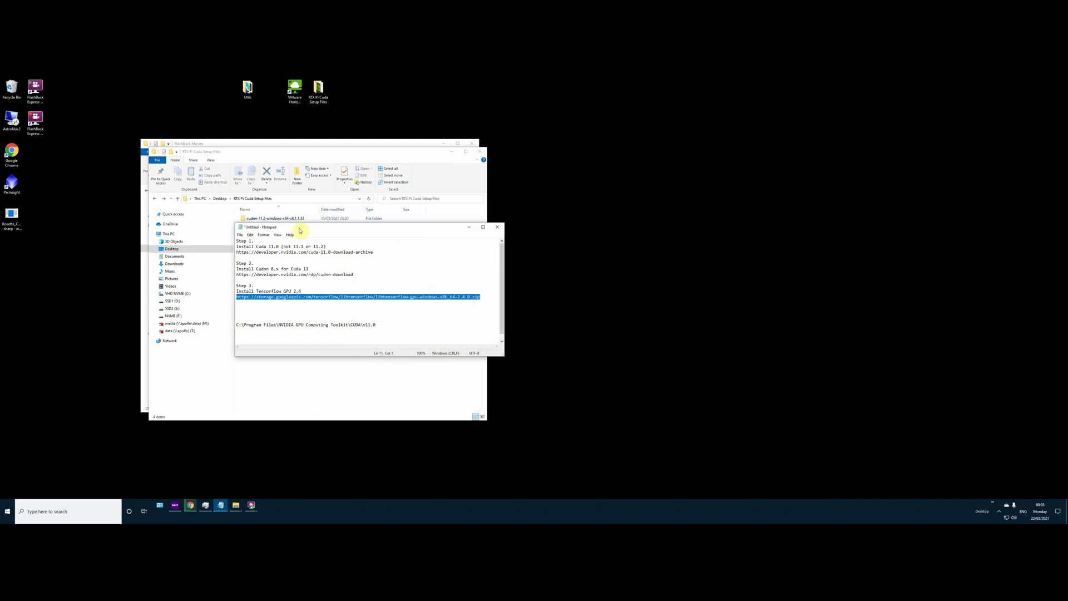
{"action": "left_click_drag", "start_coordinate": [300, 228], "coordinate": [537, 210]}
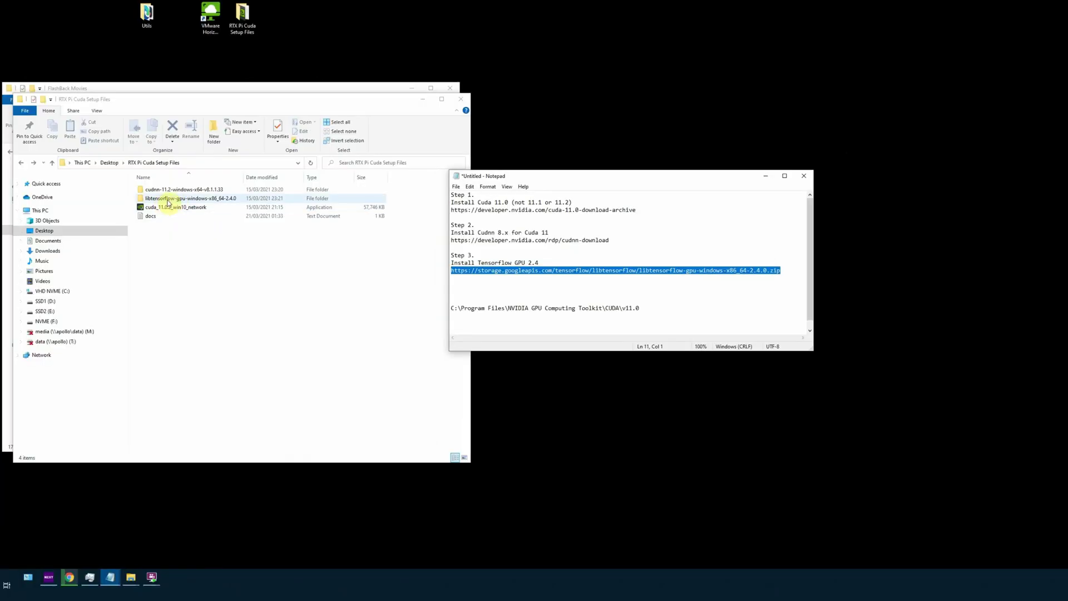
Copy tensorflow.dll from the libtensorflow-gpu-windows-x86_64-2.4.0 lib folder.
{"action": "double_click", "coordinate": [168, 198]}
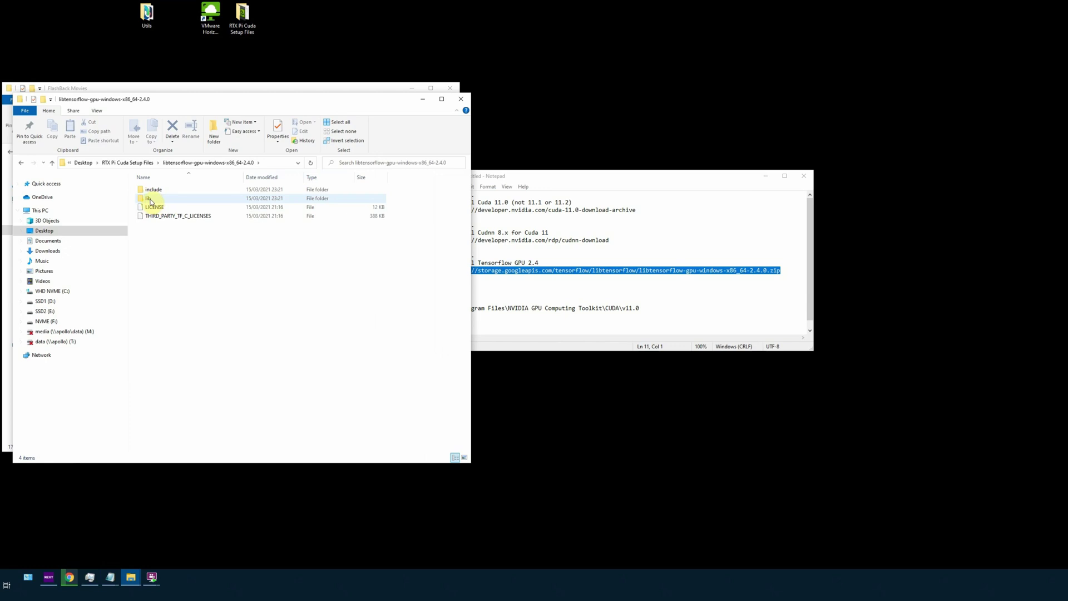
{"action": "left_click", "coordinate": [149, 199]}
{"action": "double_click", "coordinate": [151, 199]}
{"action": "left_click", "coordinate": [160, 191]}
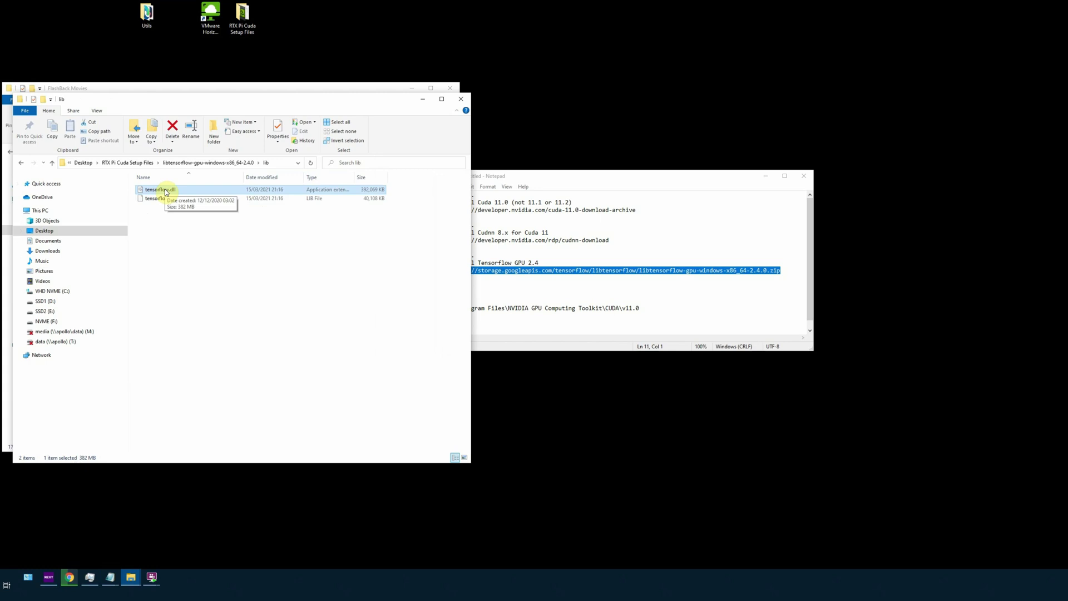
{"action": "right_click", "coordinate": [167, 192]}
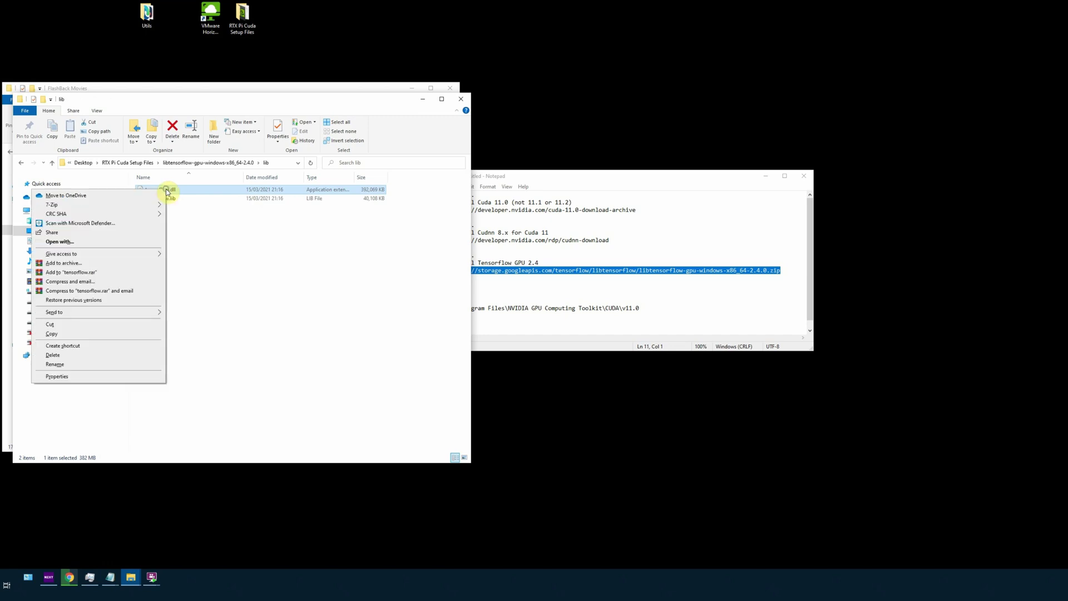
{"action": "left_click", "coordinate": [66, 335]}
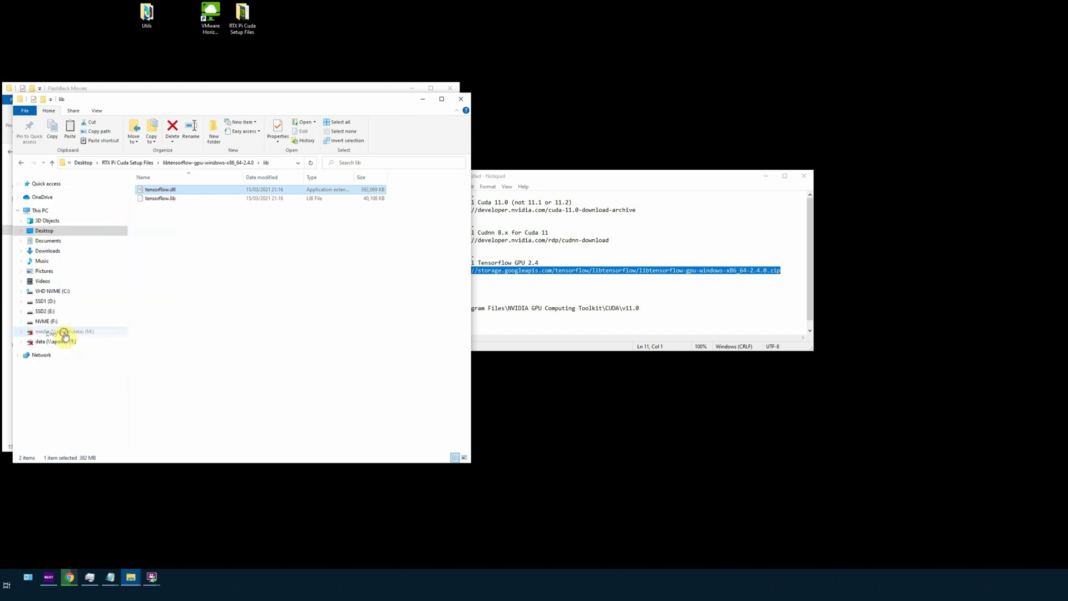
Browse to C:\Program Files\PixInsight\bin and scroll down to the existing tensorflow.dll.
{"action": "left_click", "coordinate": [58, 295]}
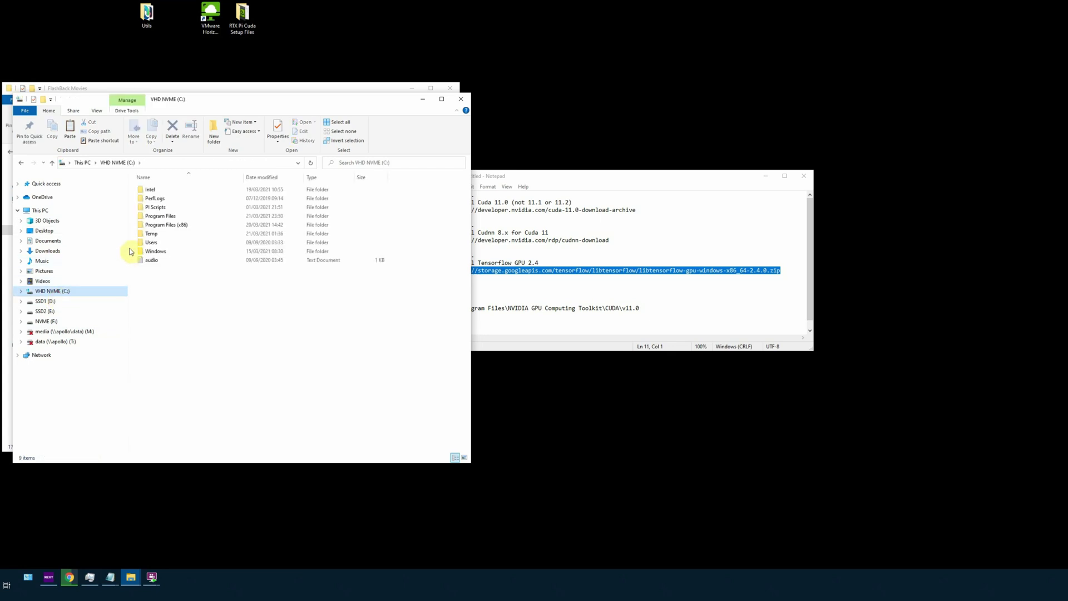
{"action": "left_click", "coordinate": [161, 218]}
{"action": "double_click", "coordinate": [161, 217]}
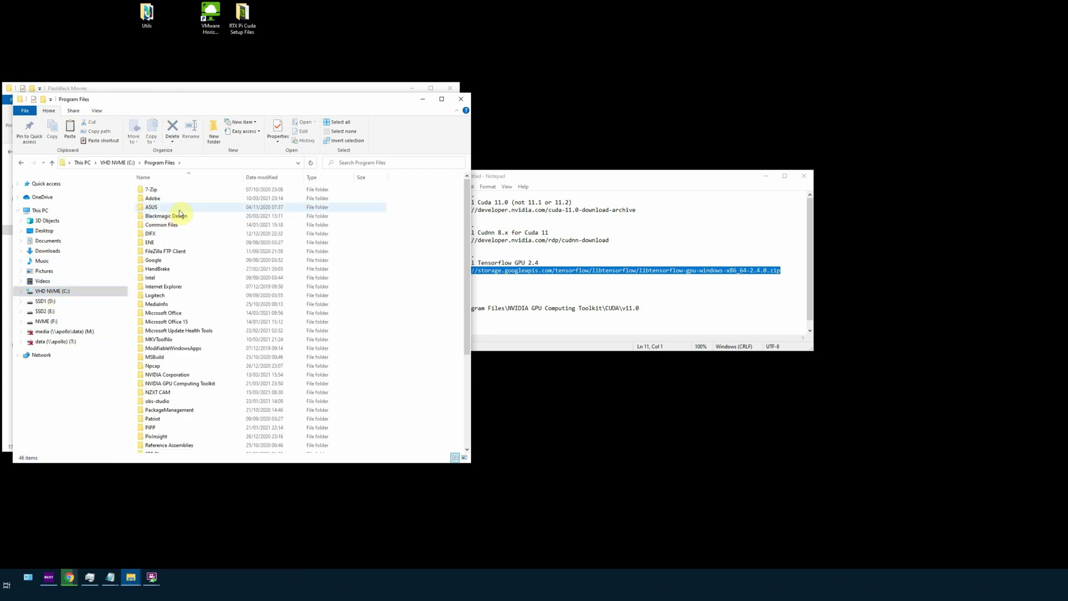
{"action": "scroll", "coordinate": [178, 311], "scroll_direction": "down", "scroll_amount": 5}
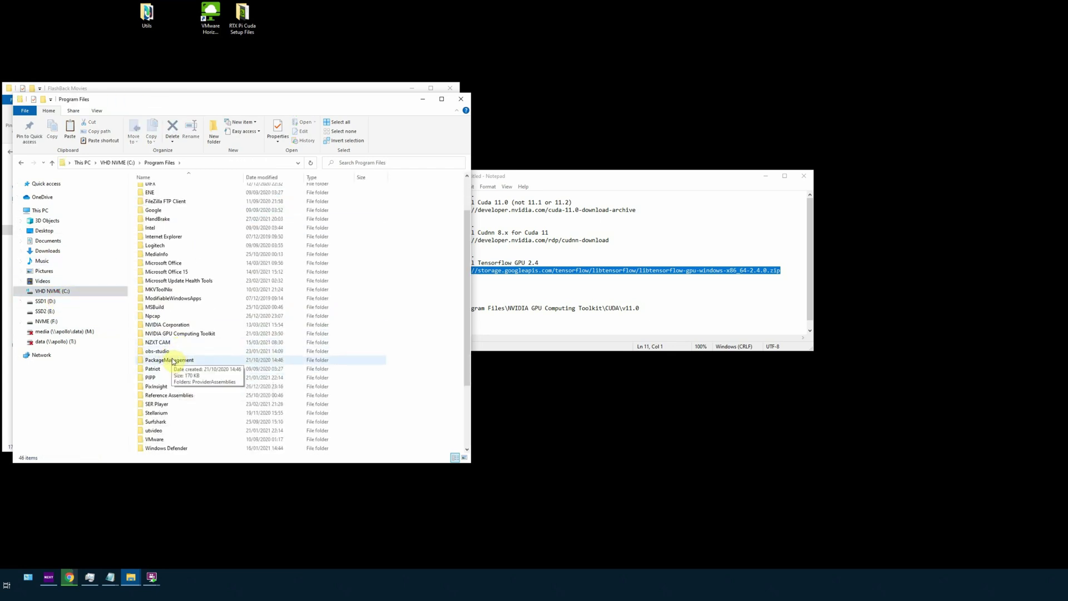
{"action": "double_click", "coordinate": [163, 386]}
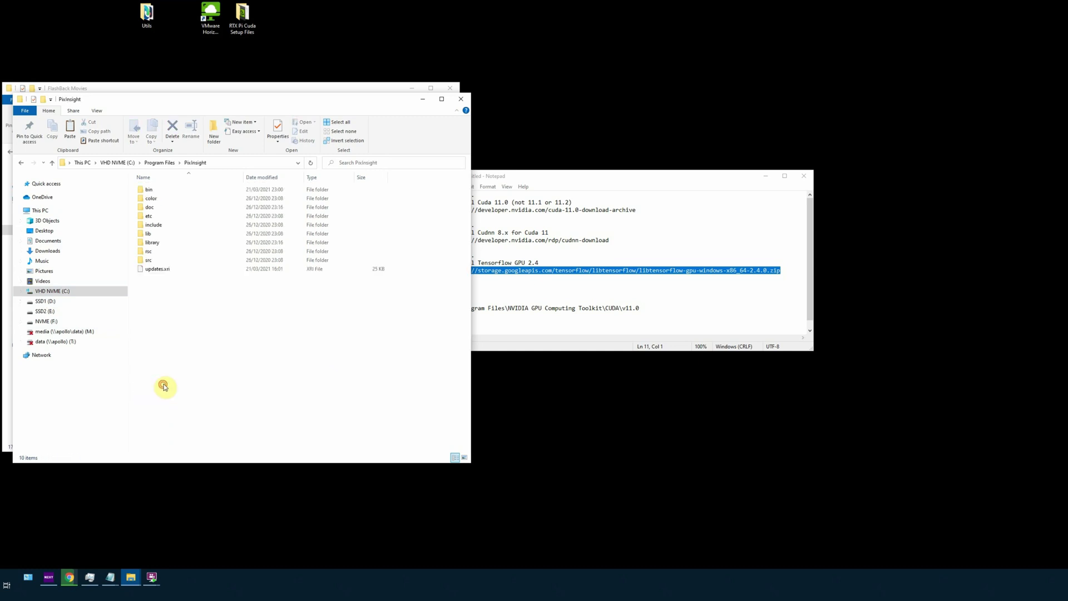
{"action": "double_click", "coordinate": [149, 190]}
{"action": "scroll", "coordinate": [172, 303], "scroll_direction": "down", "scroll_amount": 3}
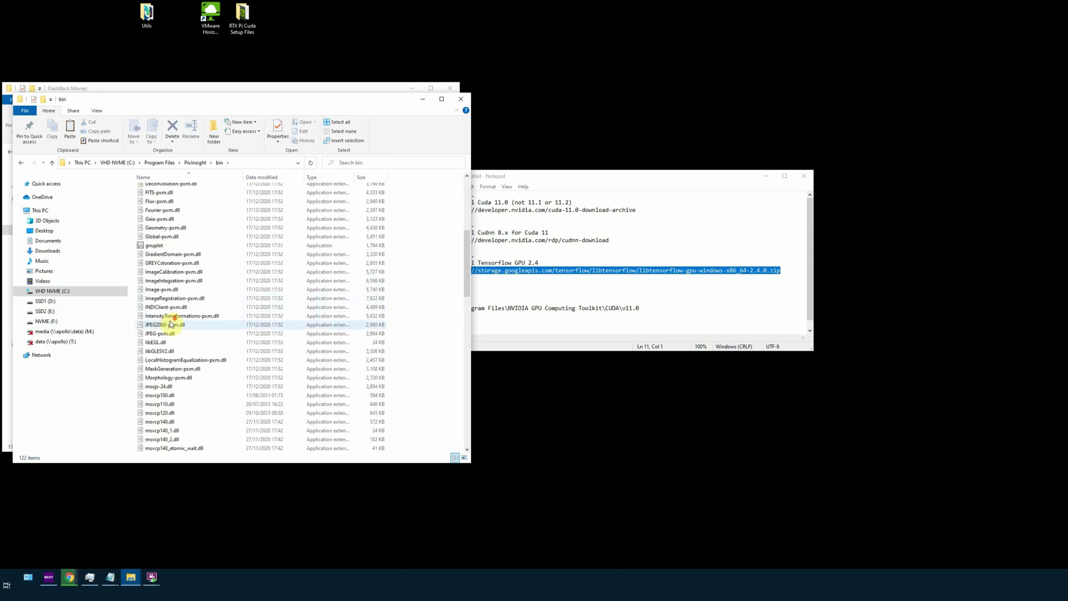
{"action": "scroll", "coordinate": [173, 320], "scroll_direction": "down", "scroll_amount": 5}
{"action": "scroll", "coordinate": [176, 316], "scroll_direction": "down", "scroll_amount": 7}
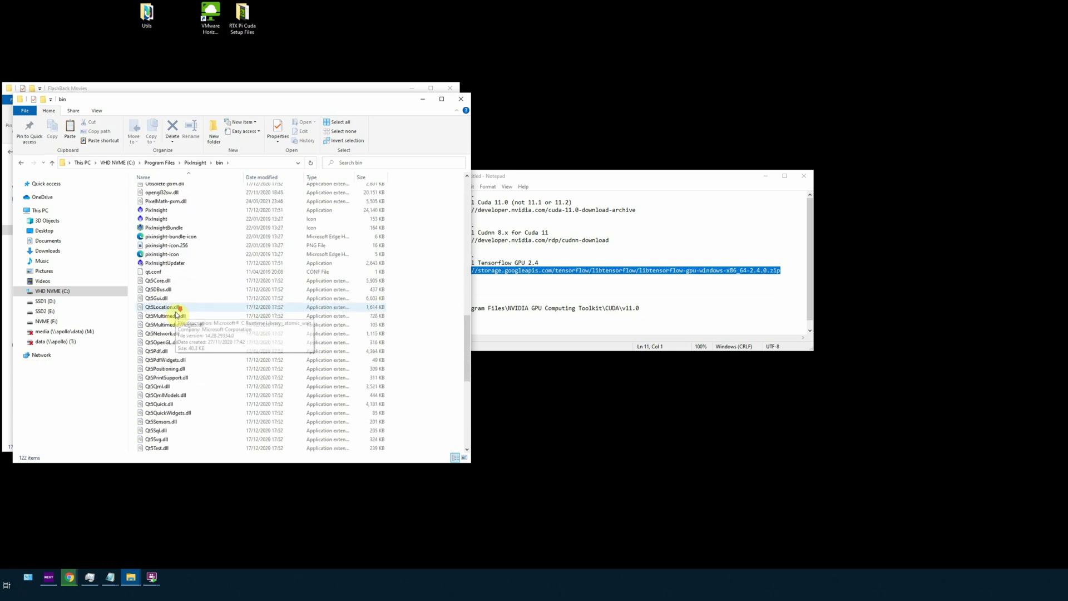
{"action": "scroll", "coordinate": [176, 315], "scroll_direction": "down", "scroll_amount": 10}
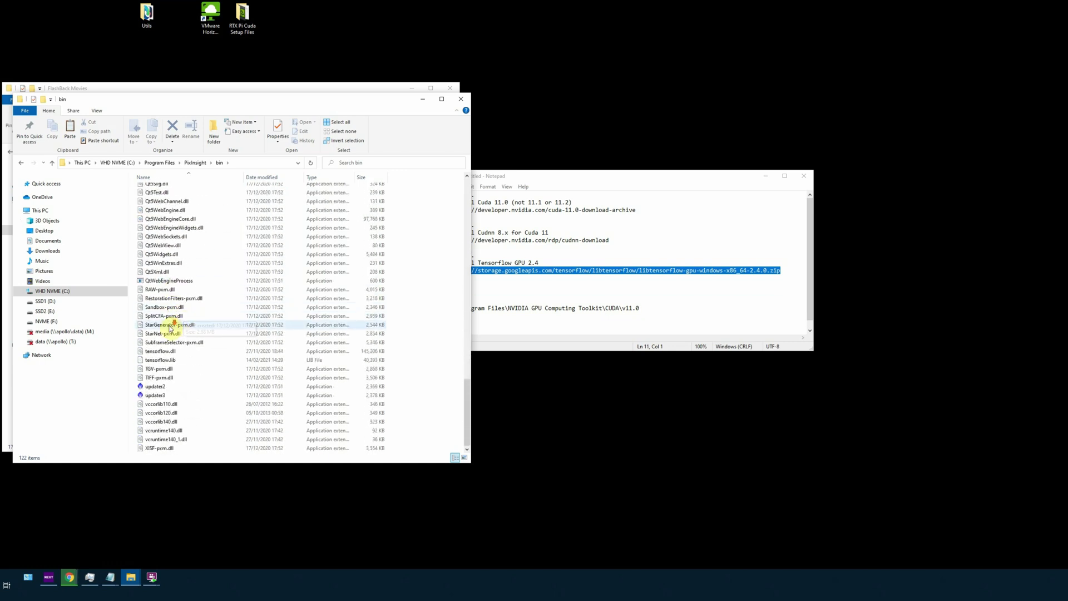
Rename PixInsight's original tensorflow.dll to tensorflow.orig.dll.
{"action": "left_click", "coordinate": [167, 354]}
{"action": "right_click", "coordinate": [165, 351]}
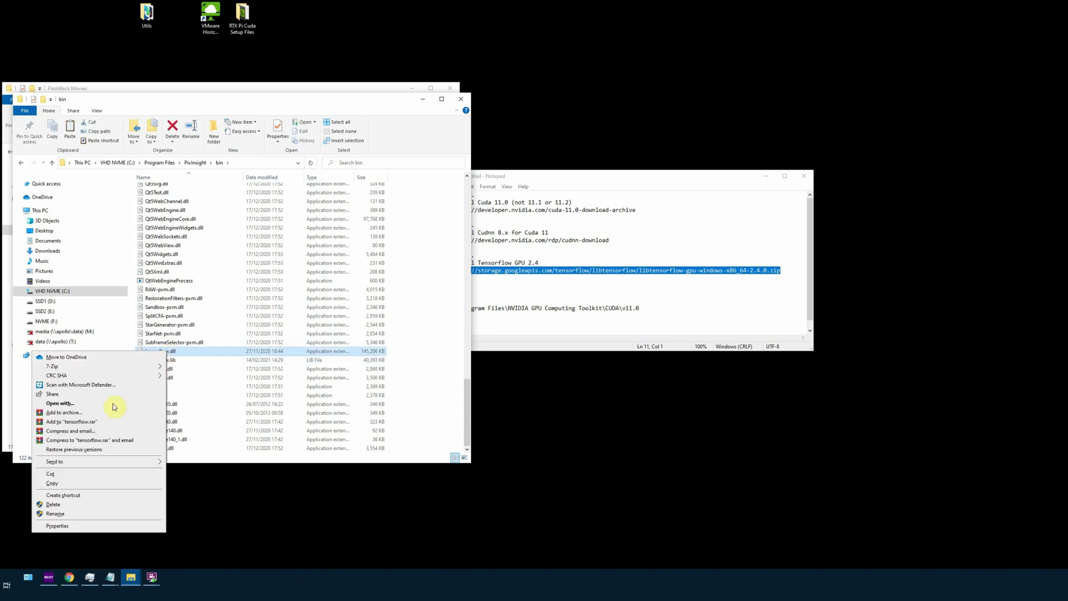
{"action": "left_click", "coordinate": [62, 513]}
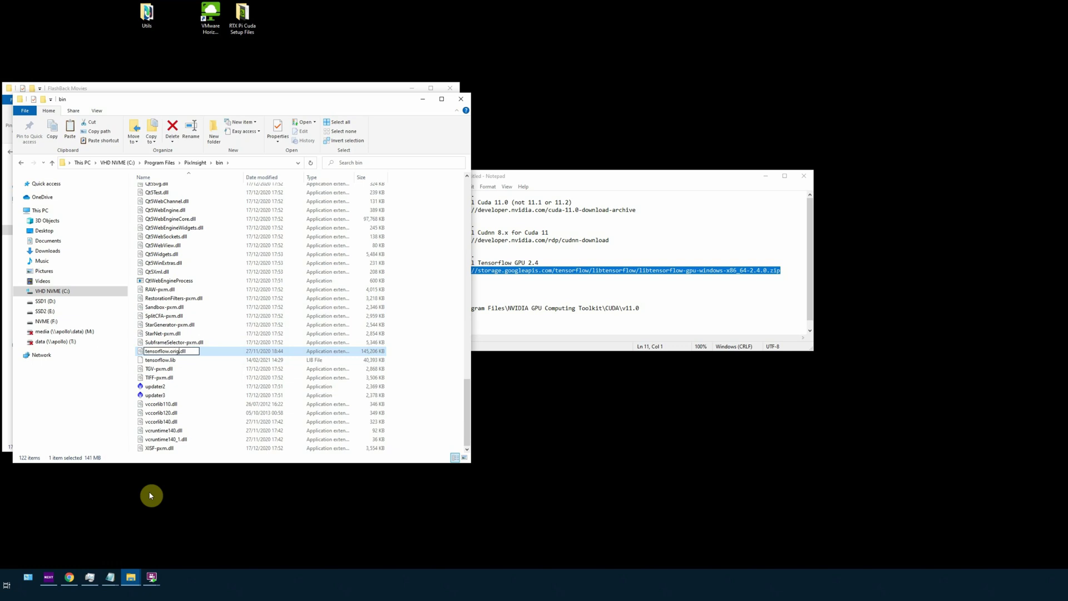
{"action": "key", "text": "Return"}
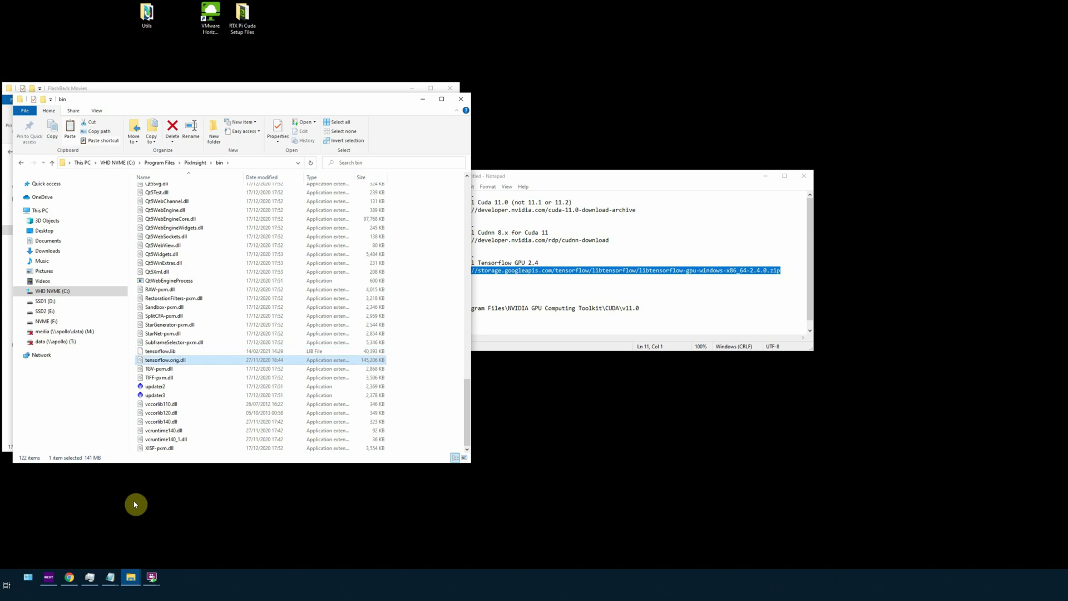
Copy the new GPU tensorflow.dll into the bin folder with administrator permission and compare file sizes.
{"action": "left_click_drag", "start_coordinate": [136, 504], "coordinate": [292, 326]}
{"action": "left_click", "coordinate": [507, 231]}
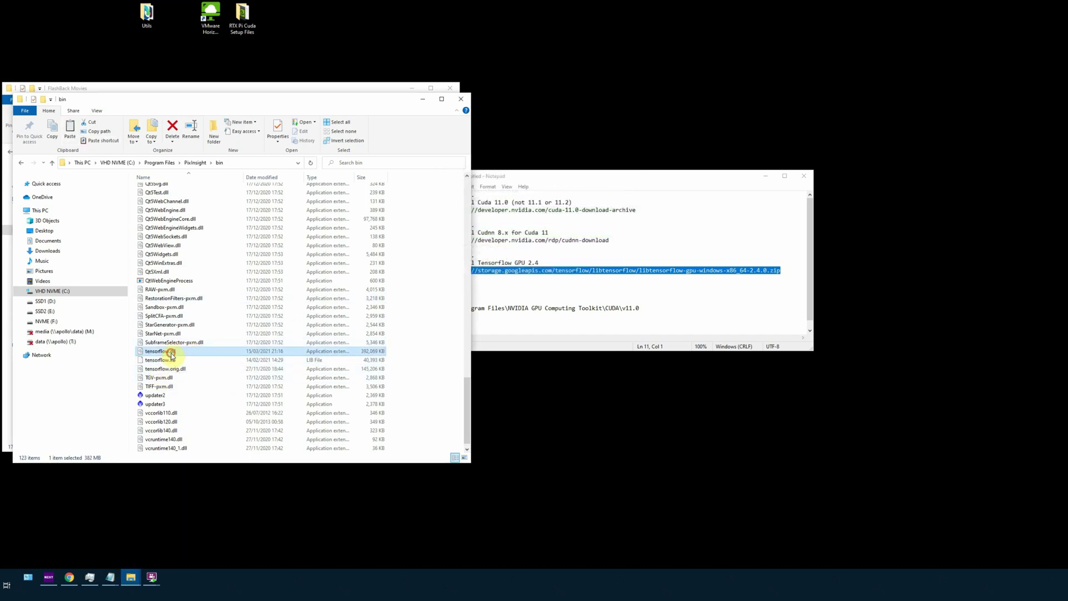
{"action": "left_click", "coordinate": [176, 370]}
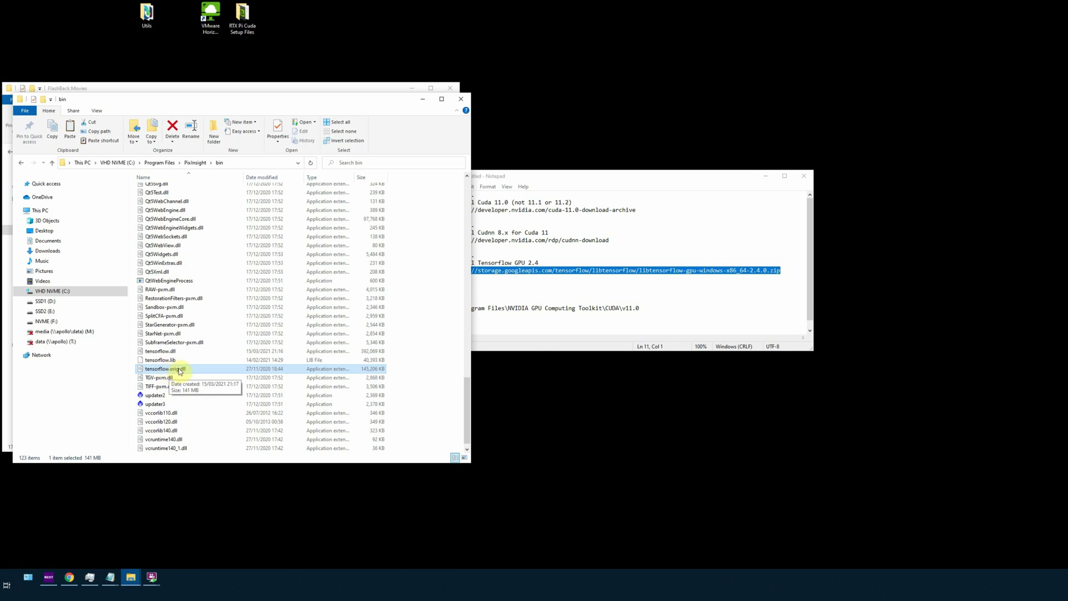
{"action": "left_click", "coordinate": [160, 352]}
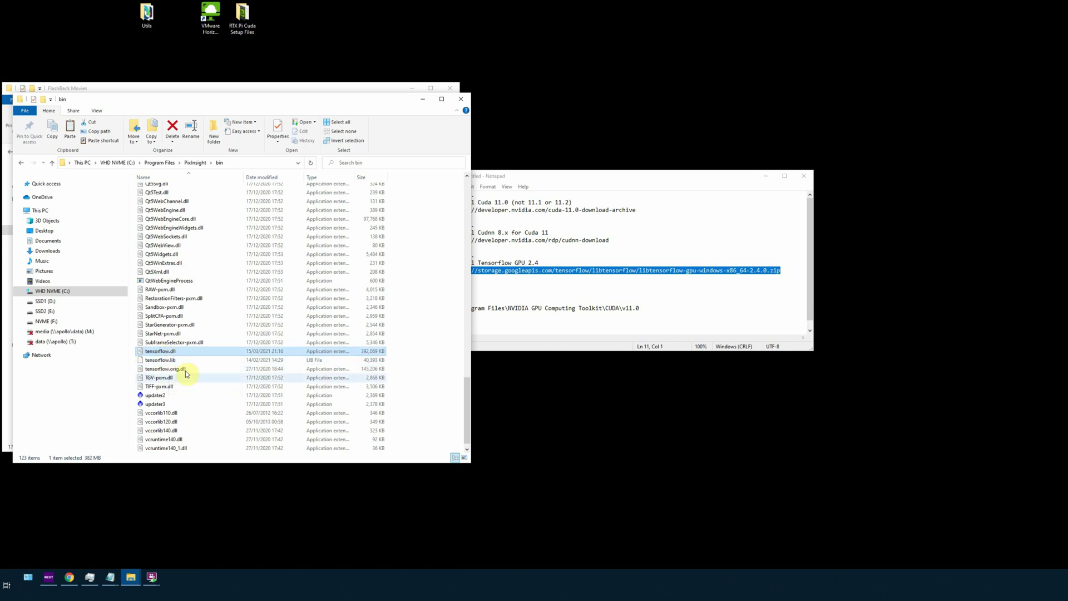
{"action": "double_click", "coordinate": [167, 370]}
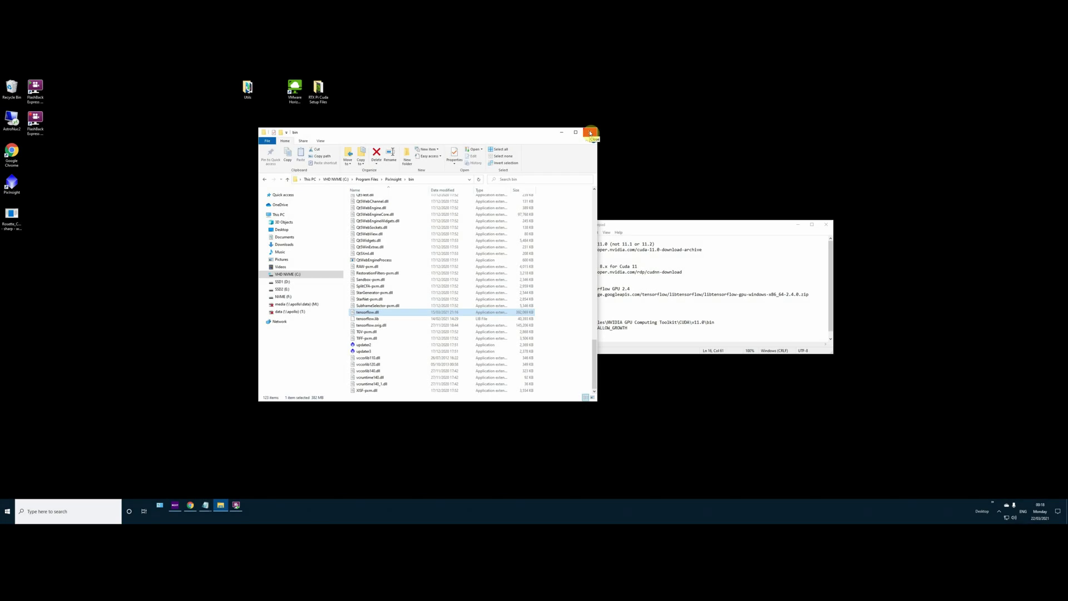
Close File Explorer, centre Notepad, and search 'edit syst' to open the system environment variables settings.
{"action": "left_click", "coordinate": [591, 133]}
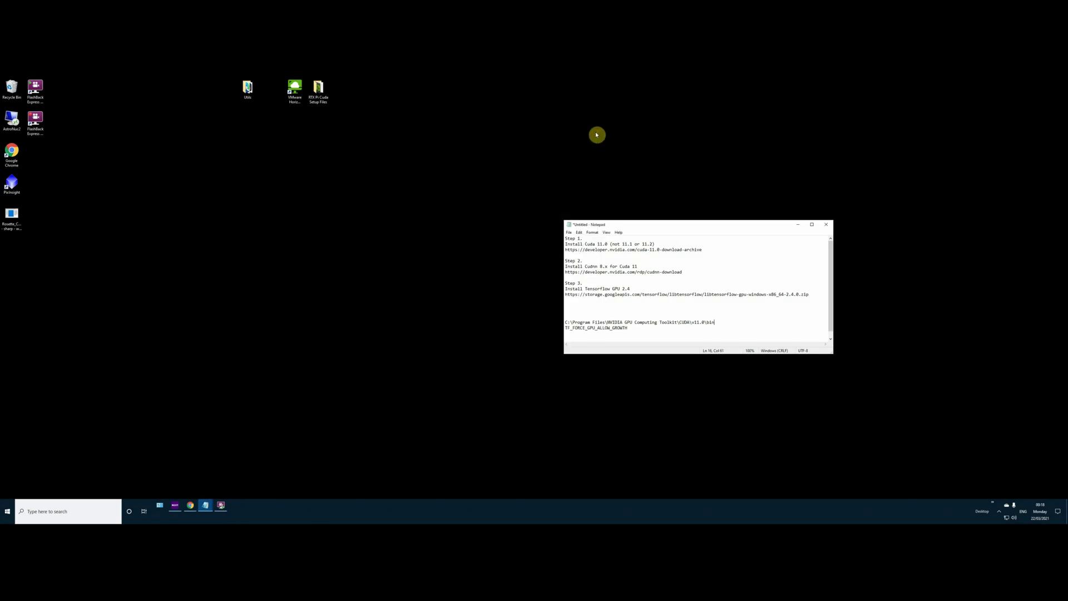
{"action": "left_click_drag", "start_coordinate": [663, 225], "coordinate": [492, 173]}
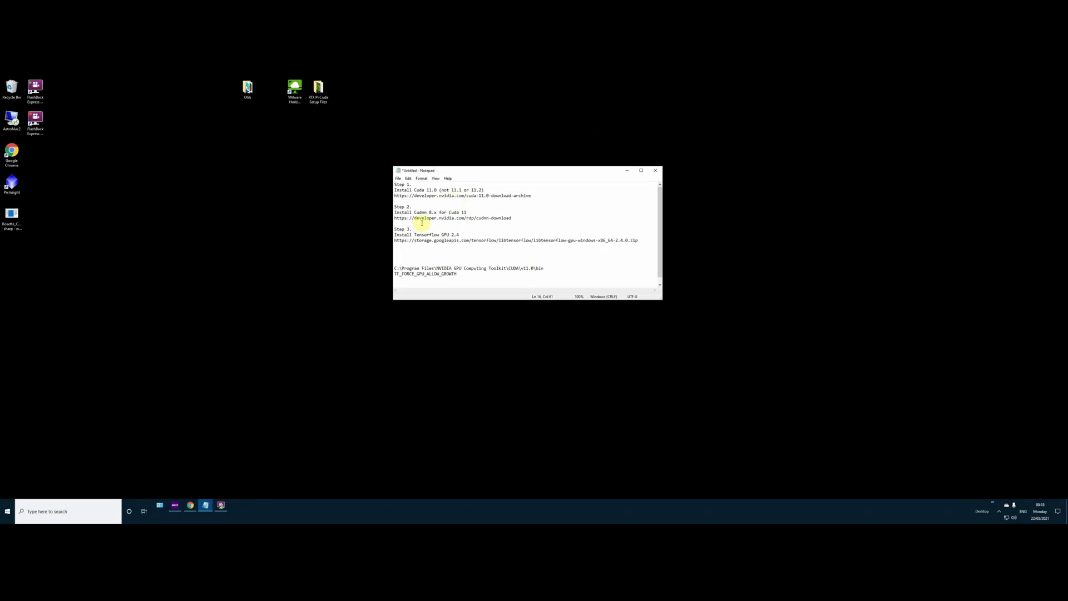
{"action": "left_click", "coordinate": [6, 511]}
{"action": "left_click", "coordinate": [55, 505]}
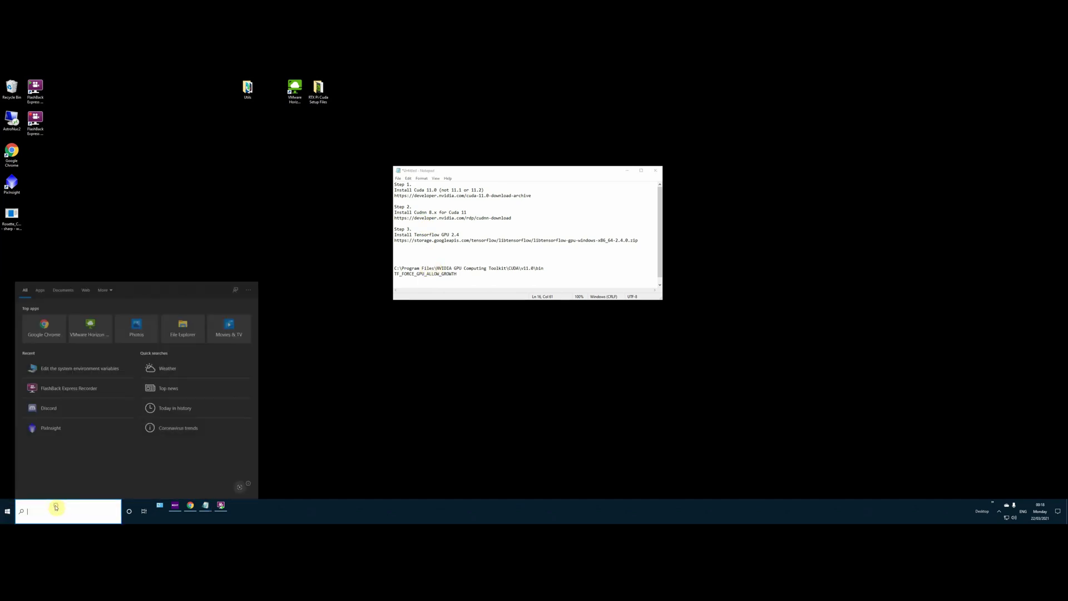
{"action": "type", "text": "edit"}
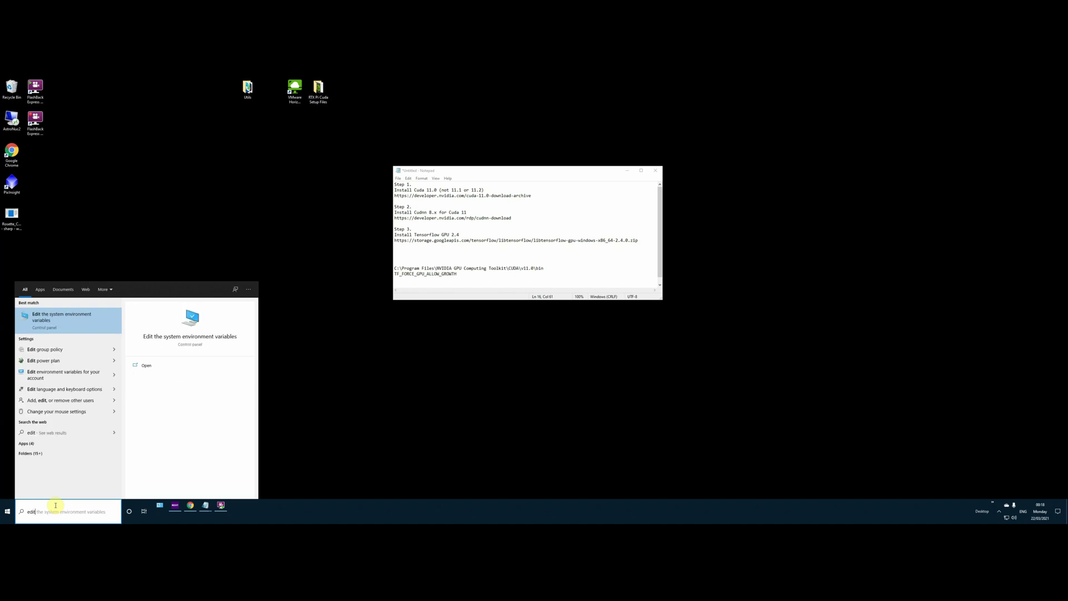
{"action": "type", "text": " system"}
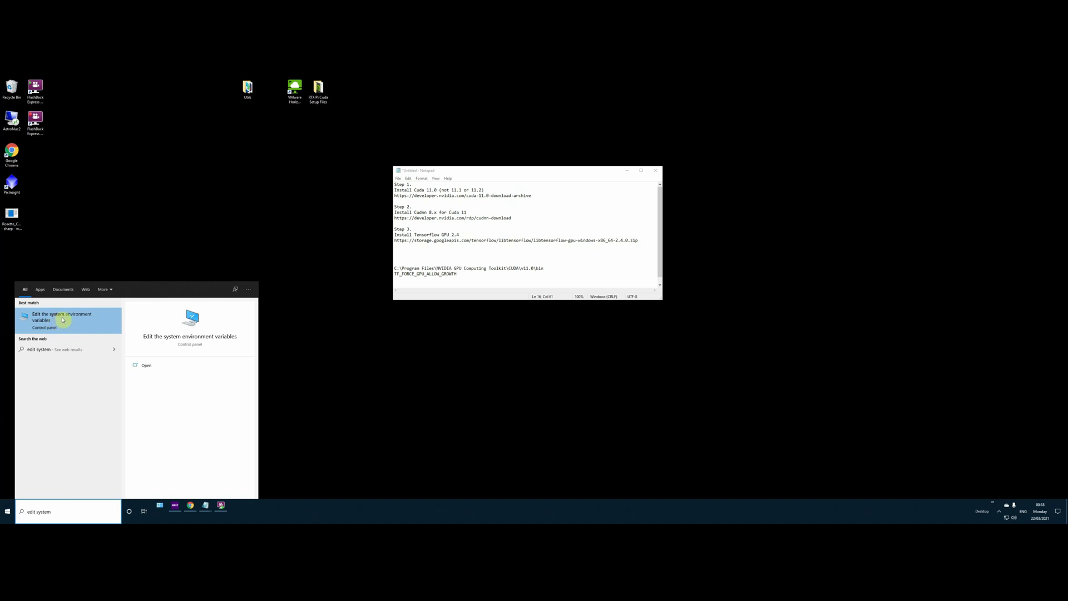
{"action": "left_click", "coordinate": [63, 320]}
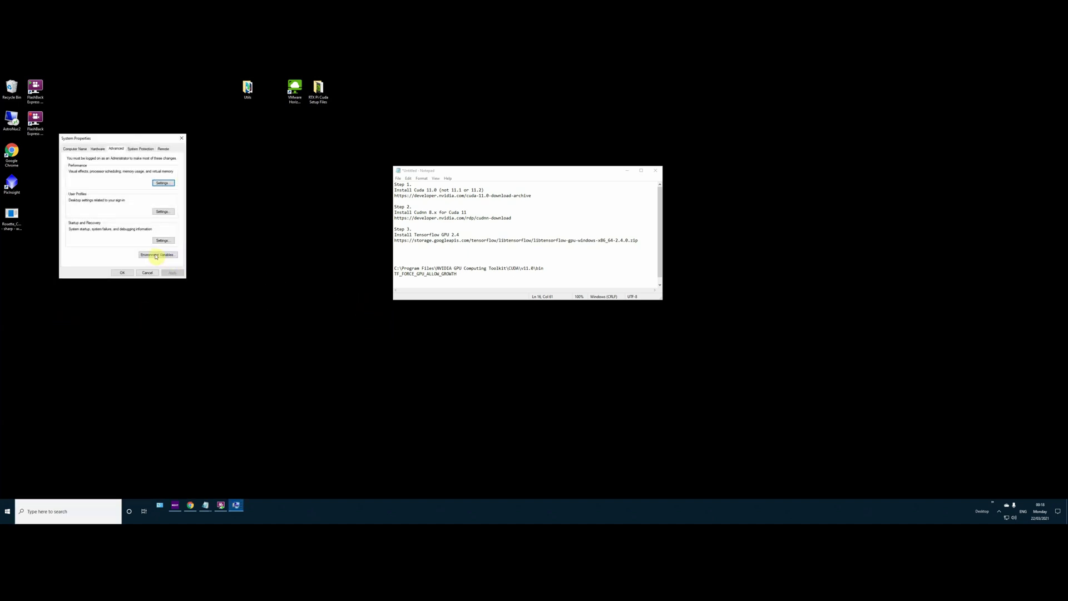
Paste the CUDA v11.0 bin path from Notepad as a new entry in the system Path variable.
{"action": "left_click", "coordinate": [159, 255]}
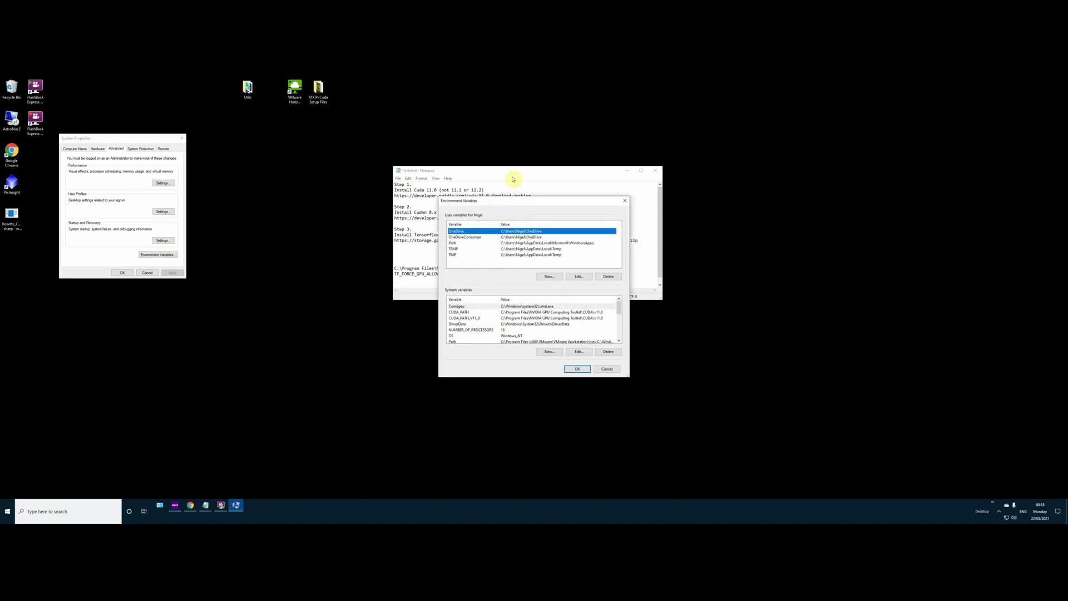
{"action": "left_click_drag", "start_coordinate": [515, 173], "coordinate": [772, 186]}
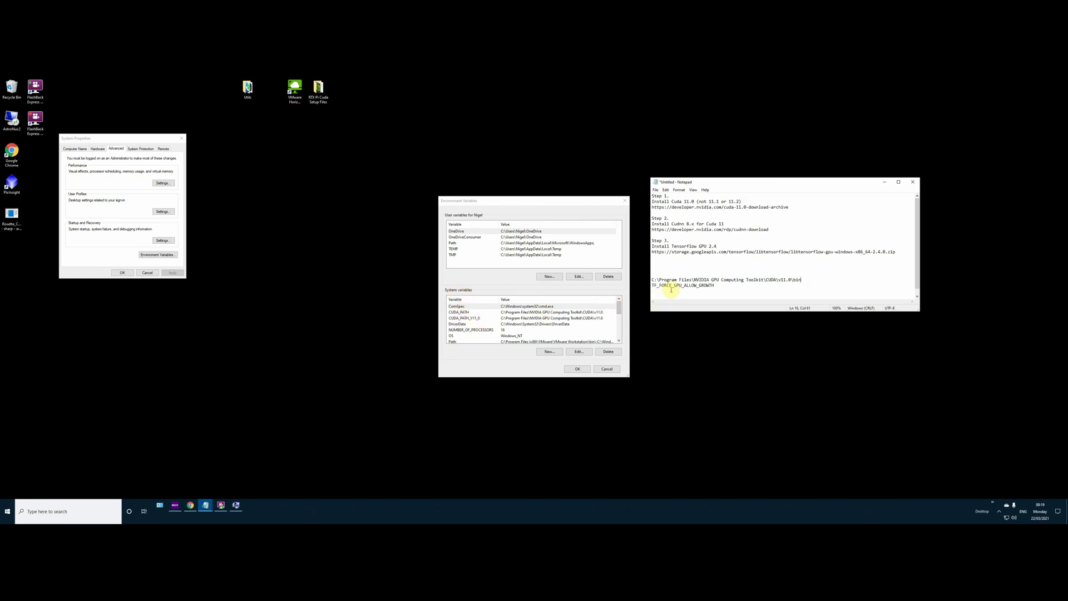
{"action": "left_click_drag", "start_coordinate": [802, 280], "coordinate": [649, 281]}
{"action": "key", "text": "ctrl+c"}
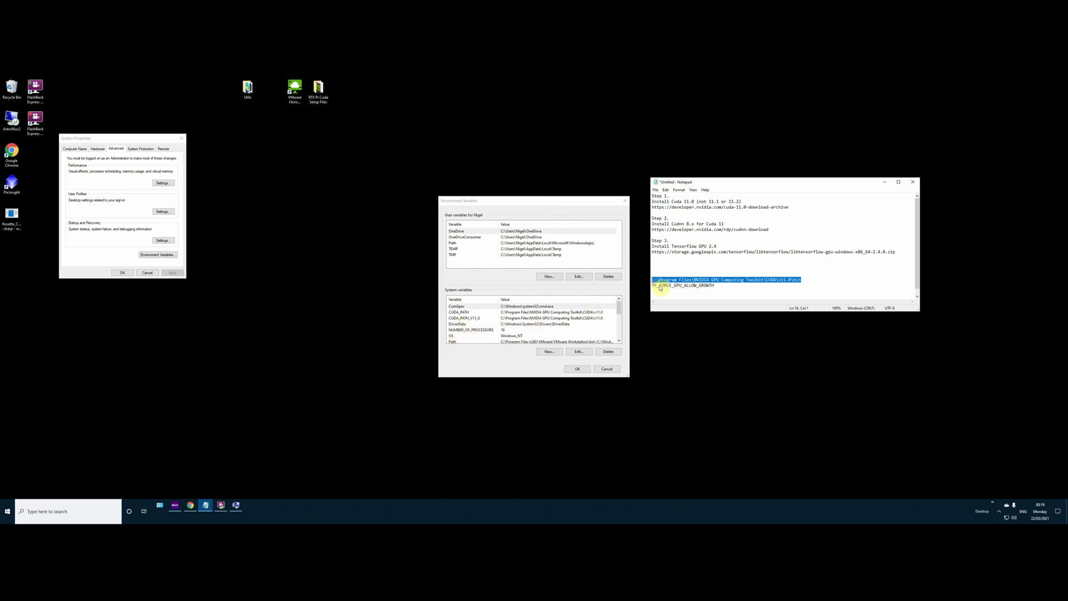
{"action": "left_click", "coordinate": [452, 342]}
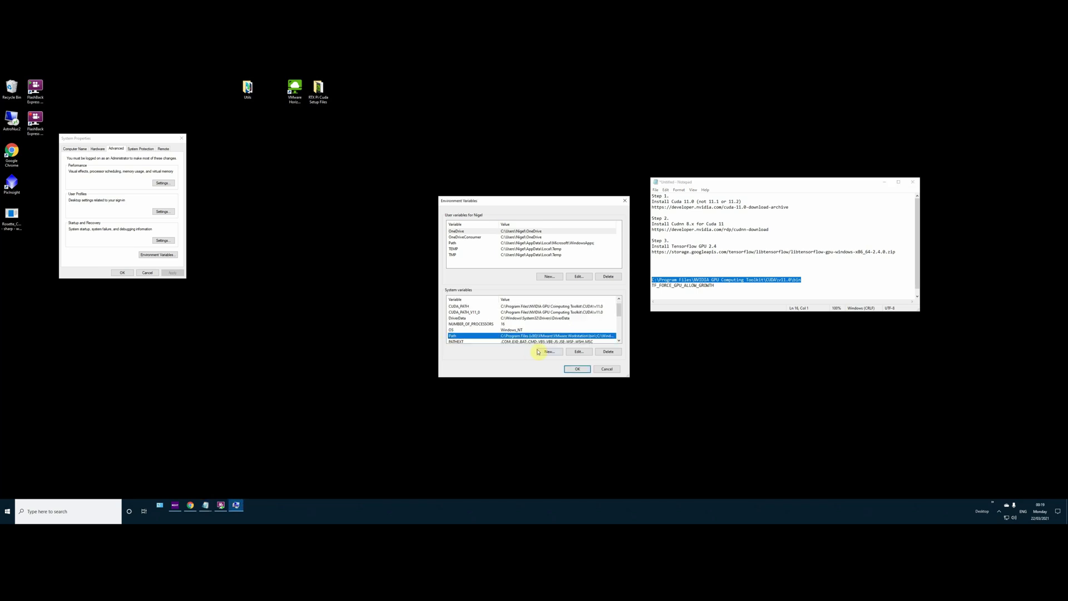
{"action": "left_click", "coordinate": [581, 352]}
{"action": "double_click", "coordinate": [530, 276]}
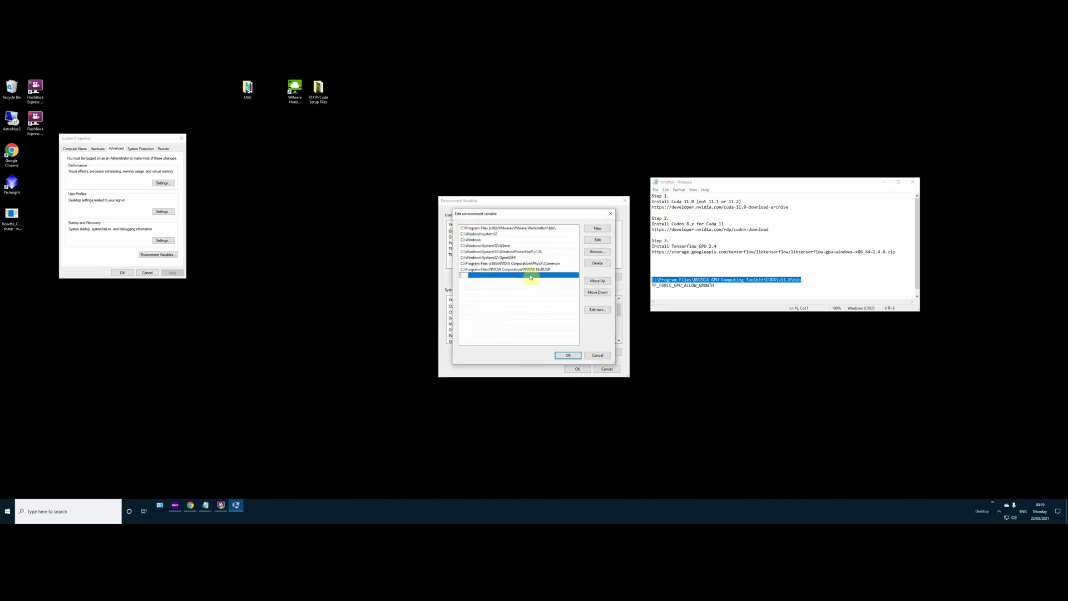
{"action": "key", "text": "ctrl+v"}
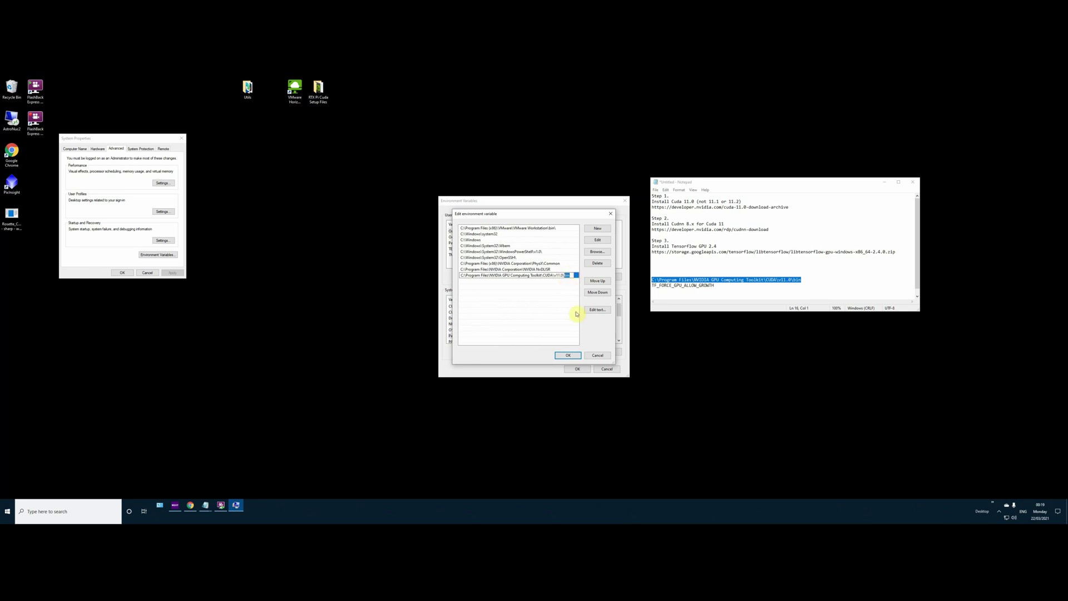
{"action": "left_click", "coordinate": [549, 316]}
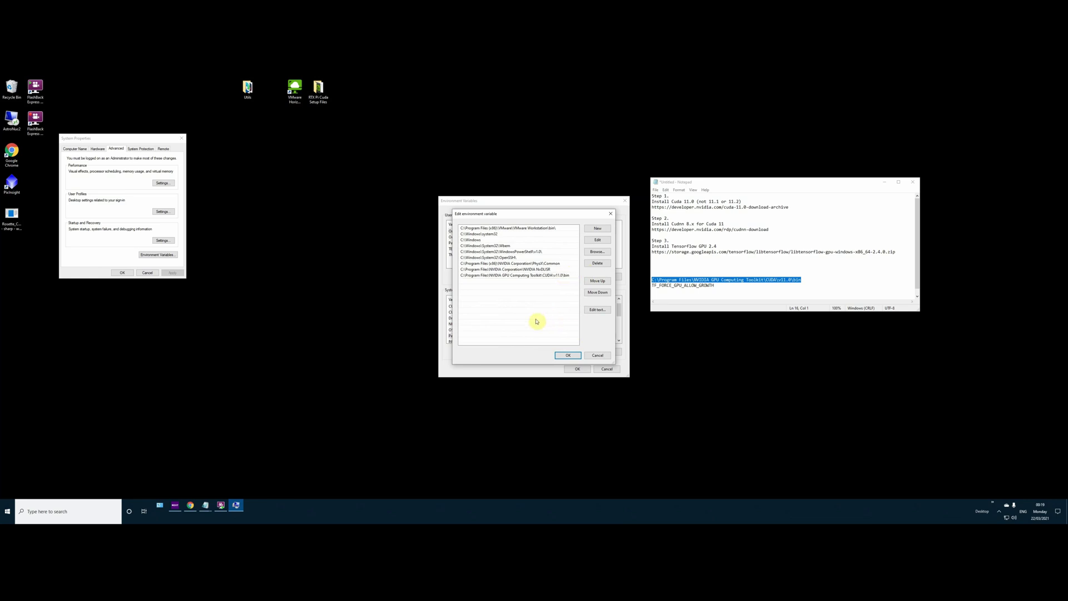
{"action": "left_click", "coordinate": [568, 355]}
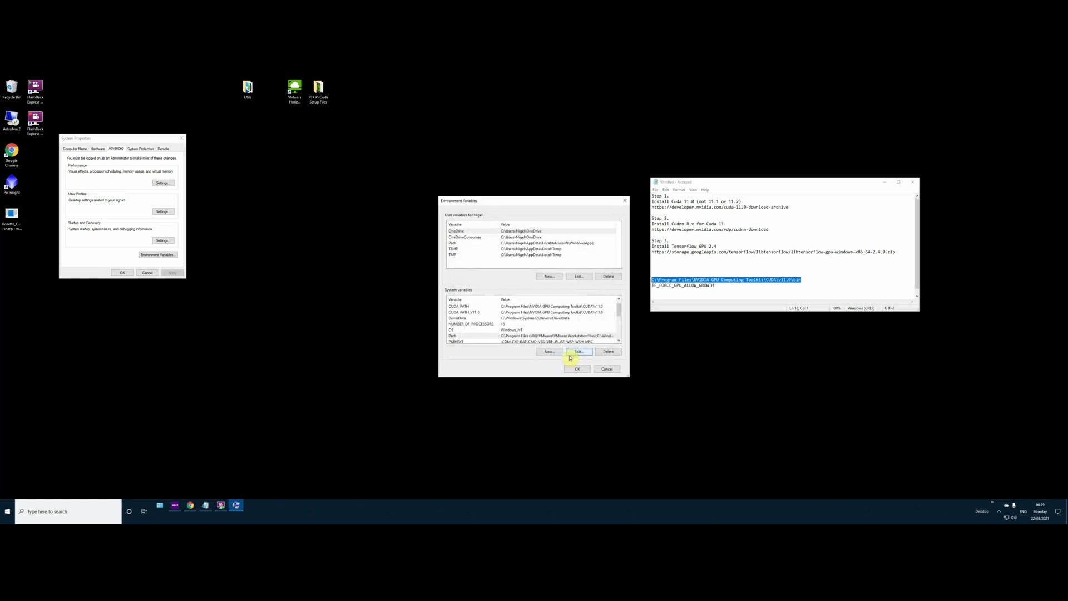
Create system variable TF_FORCE_GPU_ALLOW_GROWTH set to true, then close the environment and System Properties dialogs.
{"action": "left_click", "coordinate": [549, 352]}
{"action": "left_click_drag", "start_coordinate": [723, 287], "coordinate": [638, 286]}
{"action": "key", "text": "ctrl+c"}
{"action": "left_click", "coordinate": [477, 282]}
{"action": "key", "text": "ctrl+v"}
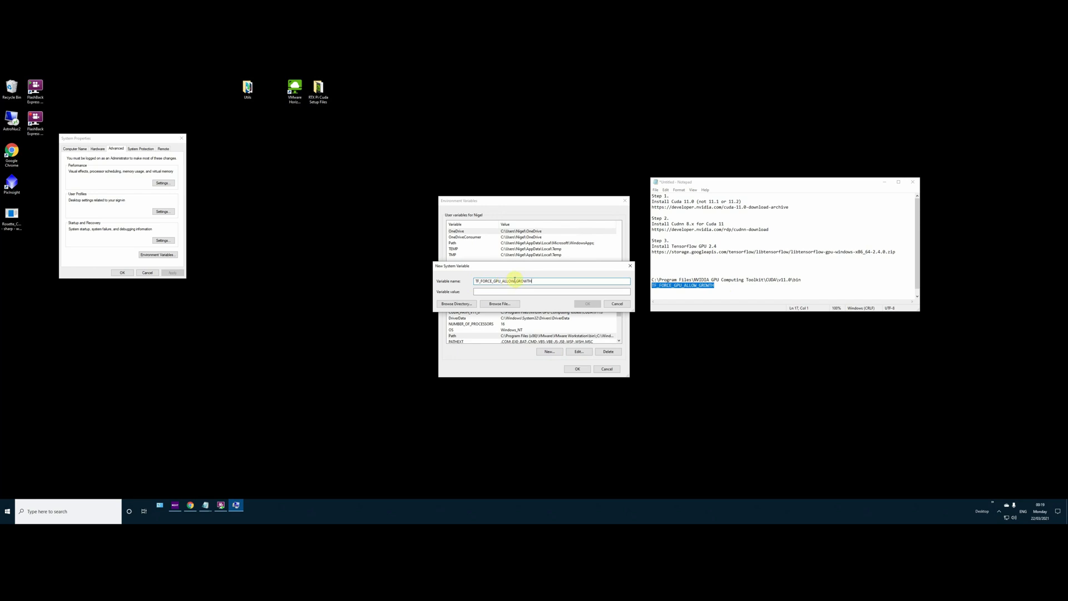
{"action": "left_click", "coordinate": [522, 291]}
{"action": "type", "text": "true"}
{"action": "left_click", "coordinate": [588, 305]}
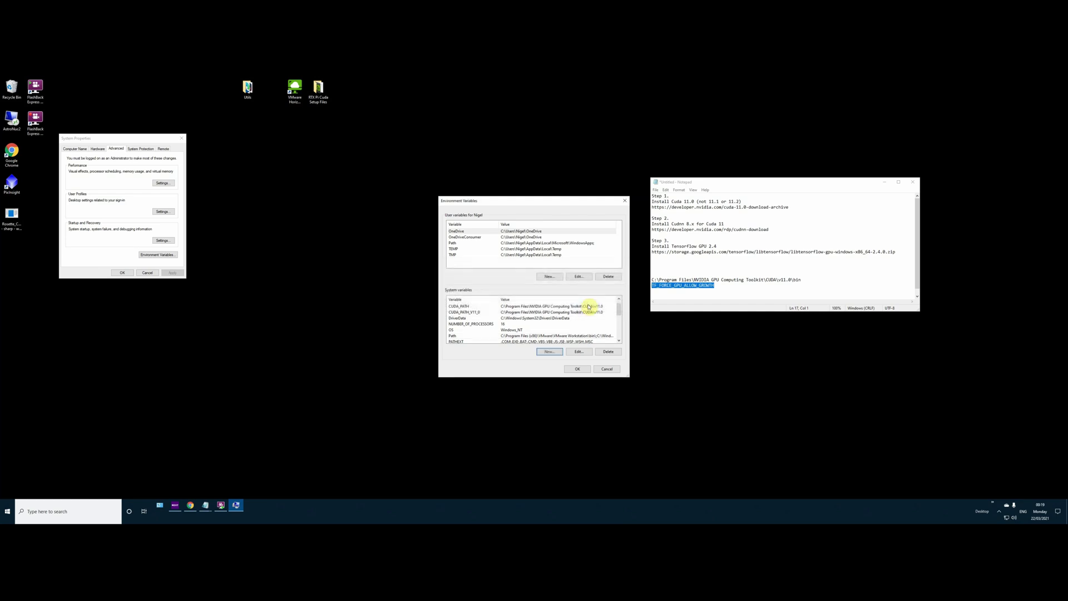
{"action": "left_click", "coordinate": [579, 369]}
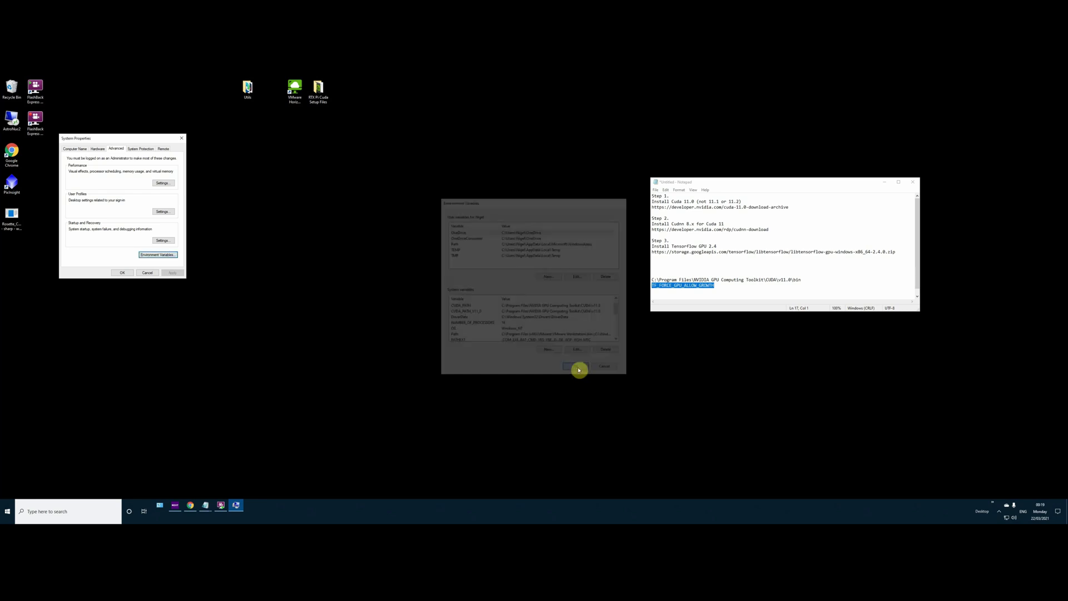
{"action": "left_click", "coordinate": [181, 139]}
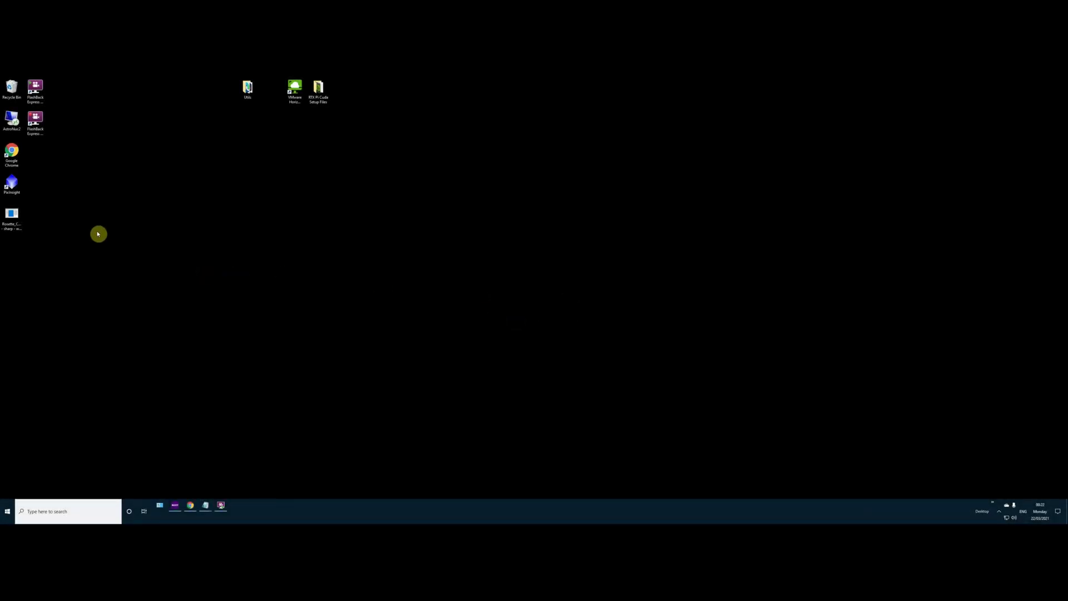
Launch PixInsight, open a copy of the Rosette nebula image, and centre it in the workspace.
{"action": "double_click", "coordinate": [13, 185]}
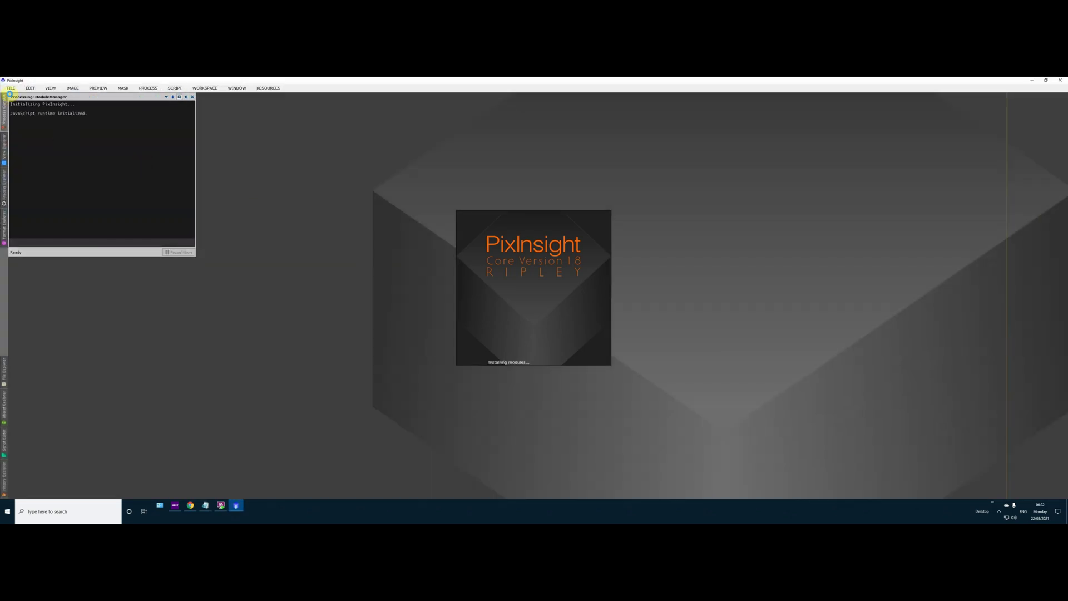
{"action": "left_click", "coordinate": [10, 89]}
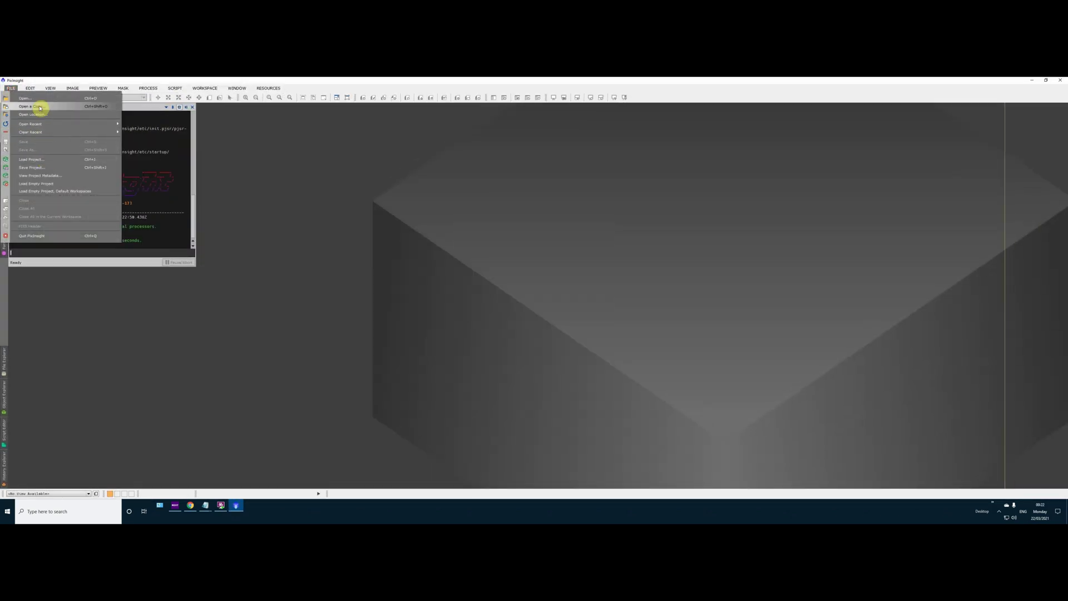
{"action": "left_click", "coordinate": [40, 107]}
{"action": "double_click", "coordinate": [140, 139]}
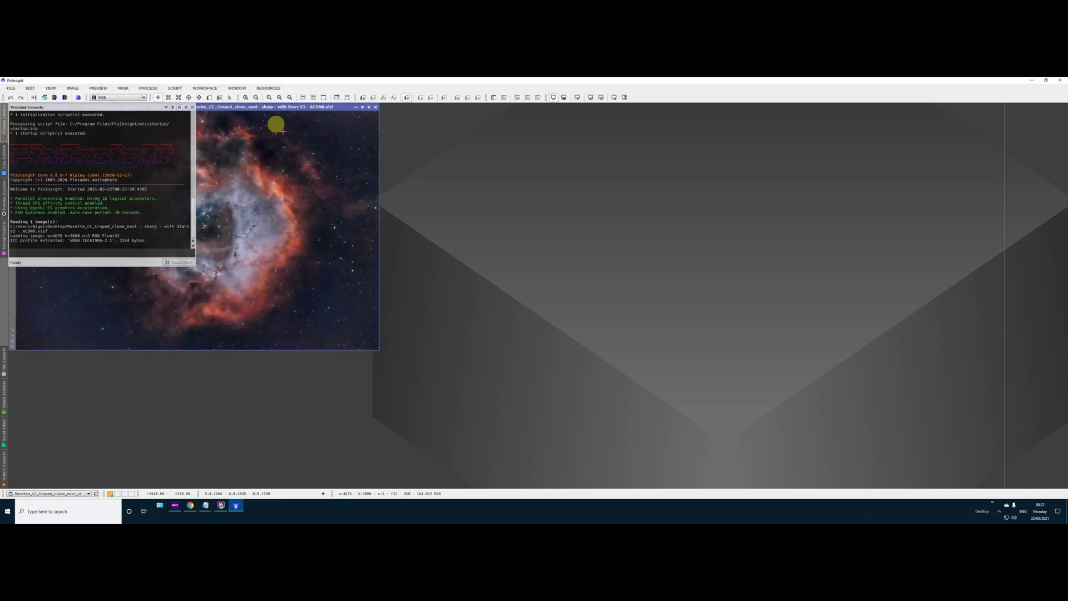
{"action": "left_click_drag", "start_coordinate": [262, 107], "coordinate": [557, 152]}
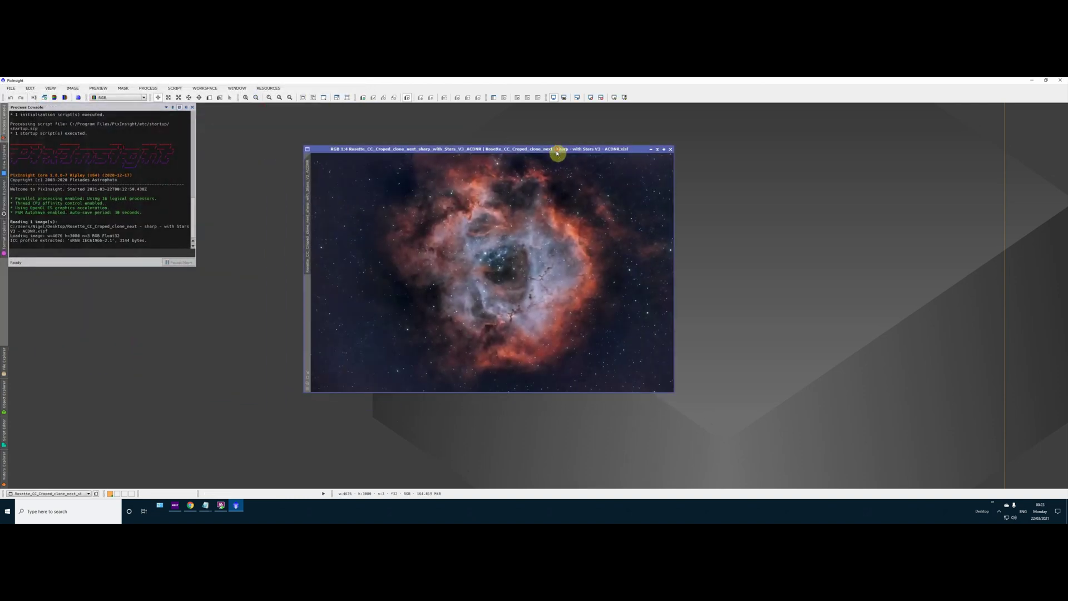
Open the StarNet process from the Process menu.
{"action": "left_click", "coordinate": [167, 88]}
{"action": "mouse_move", "coordinate": [149, 89]}
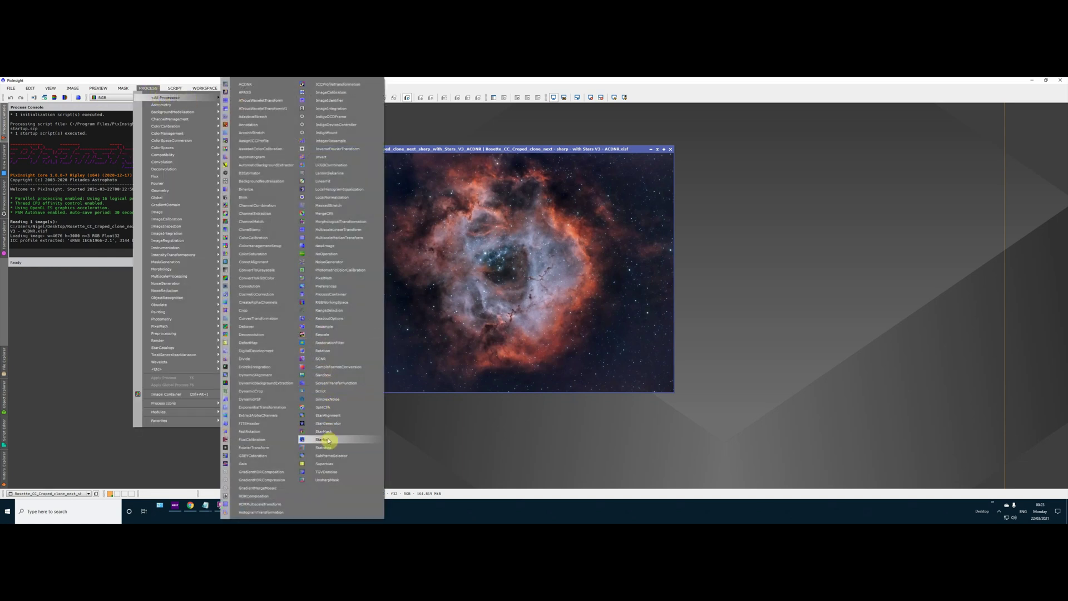
{"action": "left_click", "coordinate": [328, 440]}
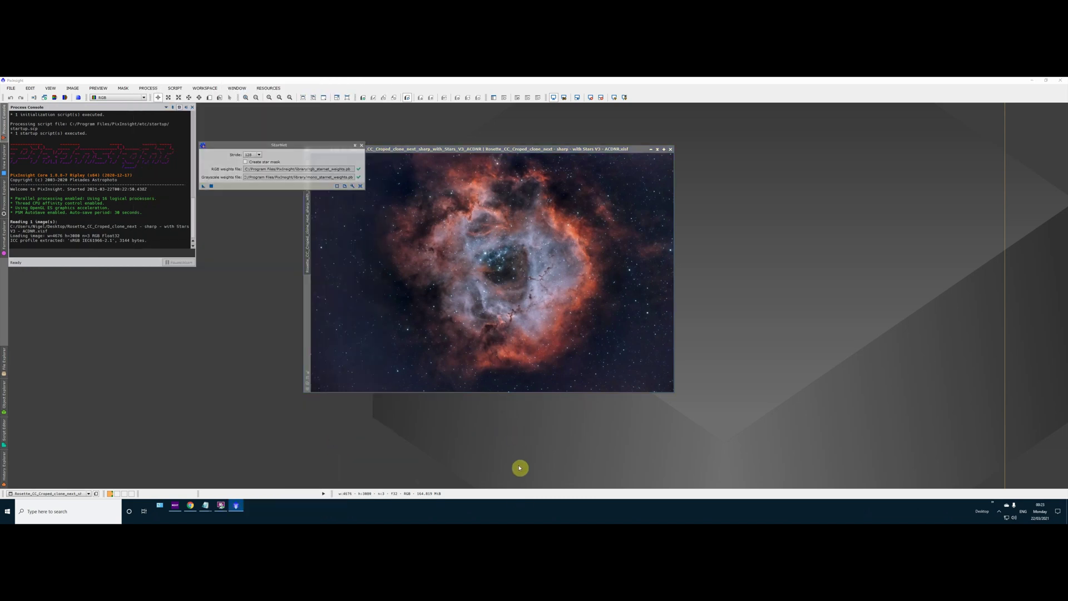
Show the GPU 0 performance page in Task Manager with its first graph tracking Cuda usage.
{"action": "right_click", "coordinate": [528, 510]}
{"action": "left_click", "coordinate": [542, 480]}
{"action": "left_click_drag", "start_coordinate": [739, 130], "coordinate": [724, 162]}
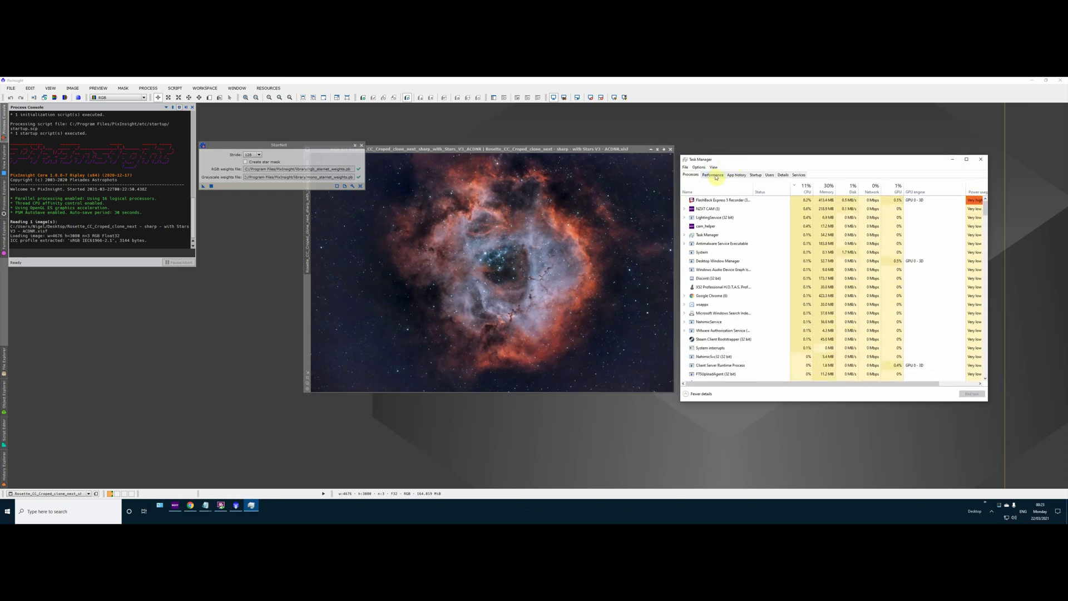
{"action": "left_click", "coordinate": [714, 175]}
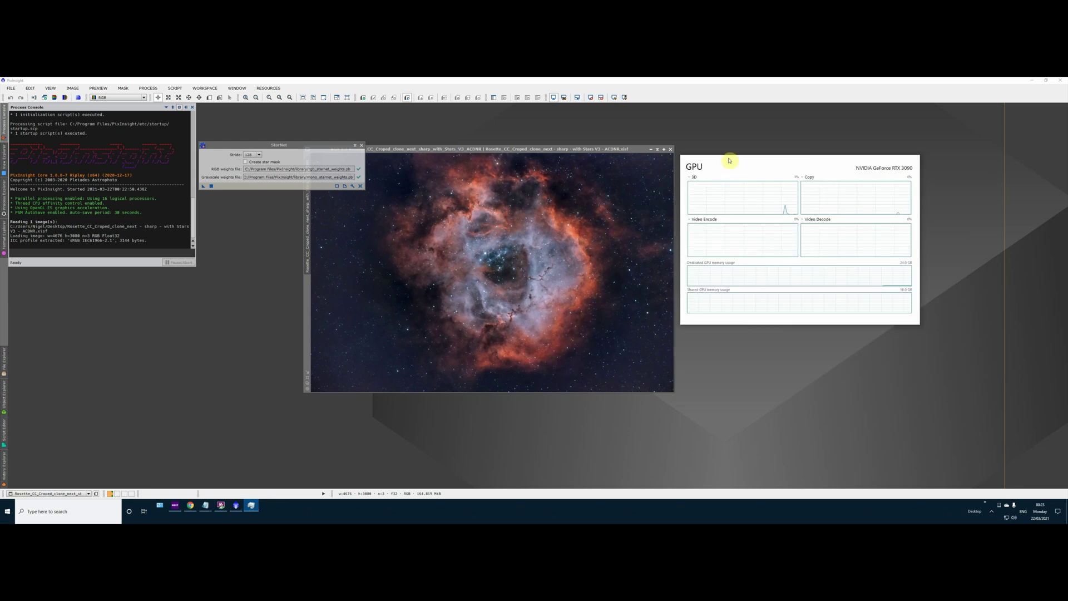
{"action": "double_click", "coordinate": [727, 162]}
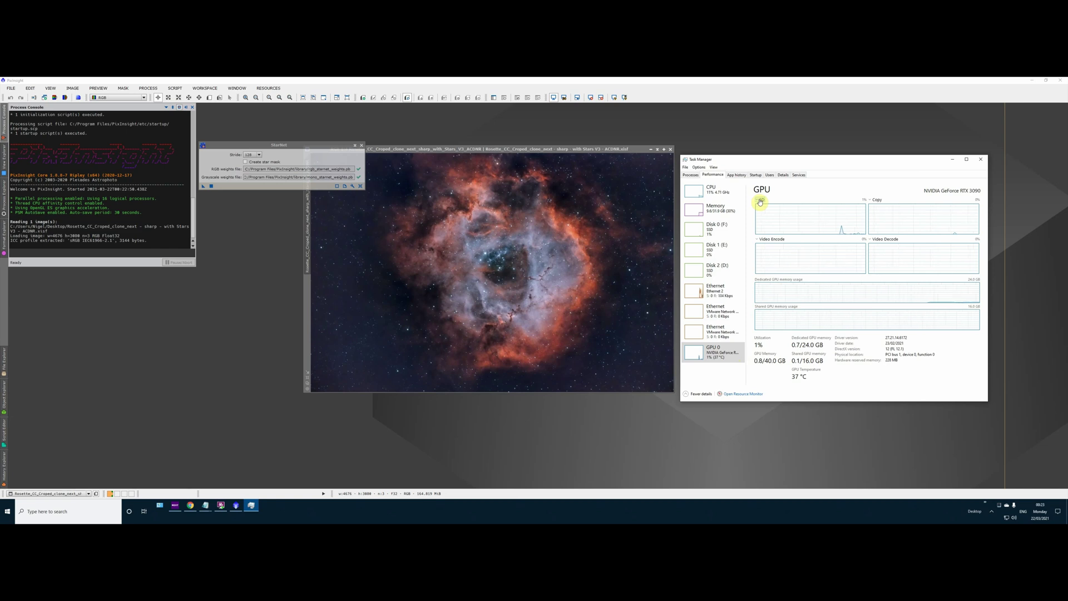
{"action": "left_click", "coordinate": [760, 202]}
{"action": "left_click", "coordinate": [768, 289]}
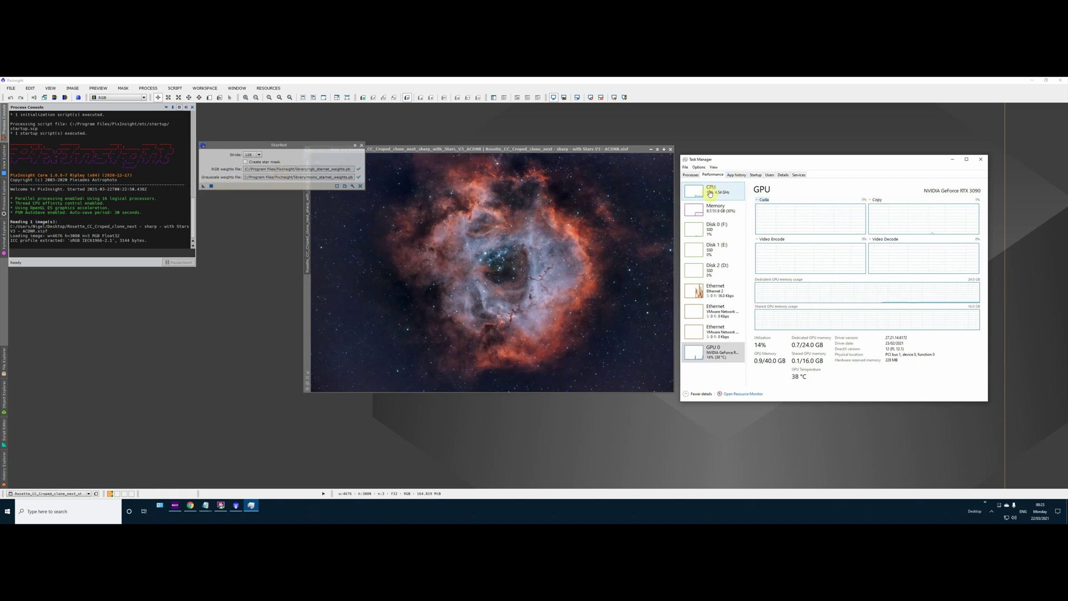
{"action": "left_click", "coordinate": [208, 189]}
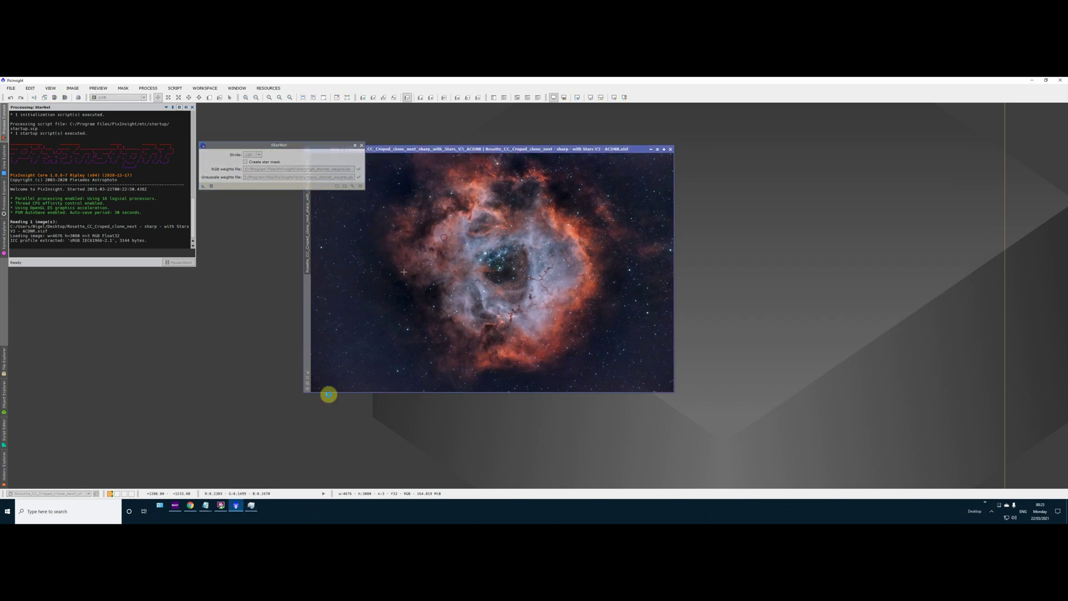
Apply StarNet at stride 128 to the Rosette image, finishing on the GPU in 17.673 s.
{"action": "left_click", "coordinate": [251, 505]}
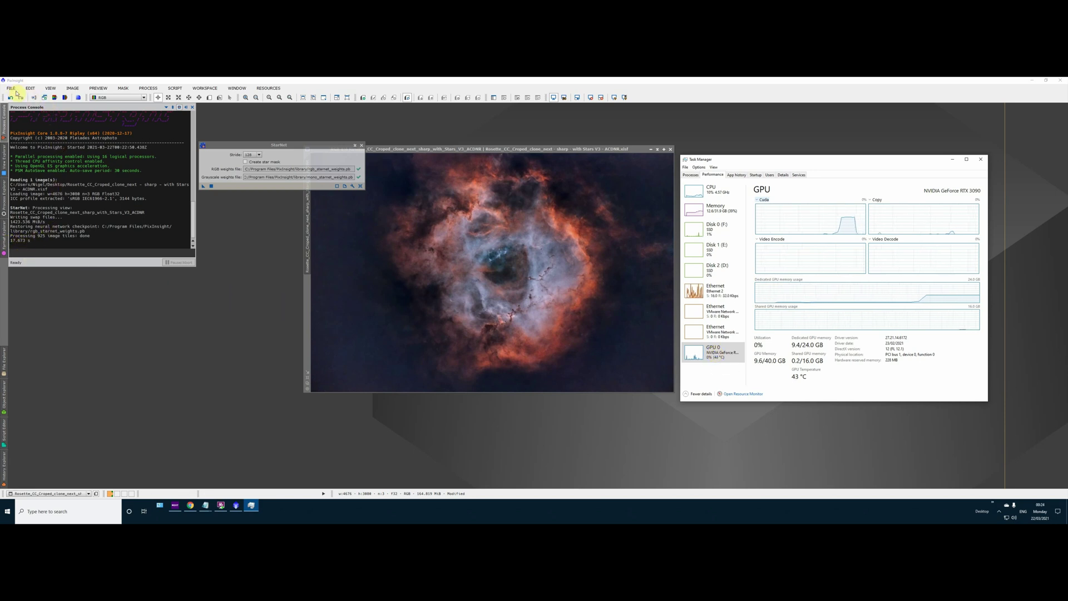
Undo StarNet to restore the Rosette image's stars and set the stride to 64.
{"action": "left_click", "coordinate": [404, 150]}
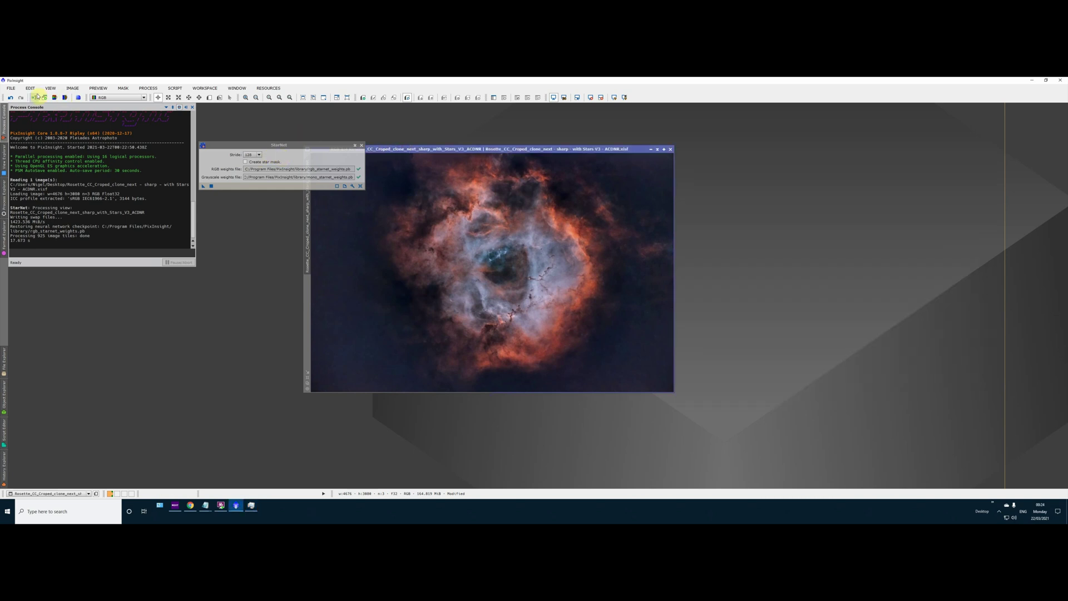
{"action": "left_click", "coordinate": [10, 97]}
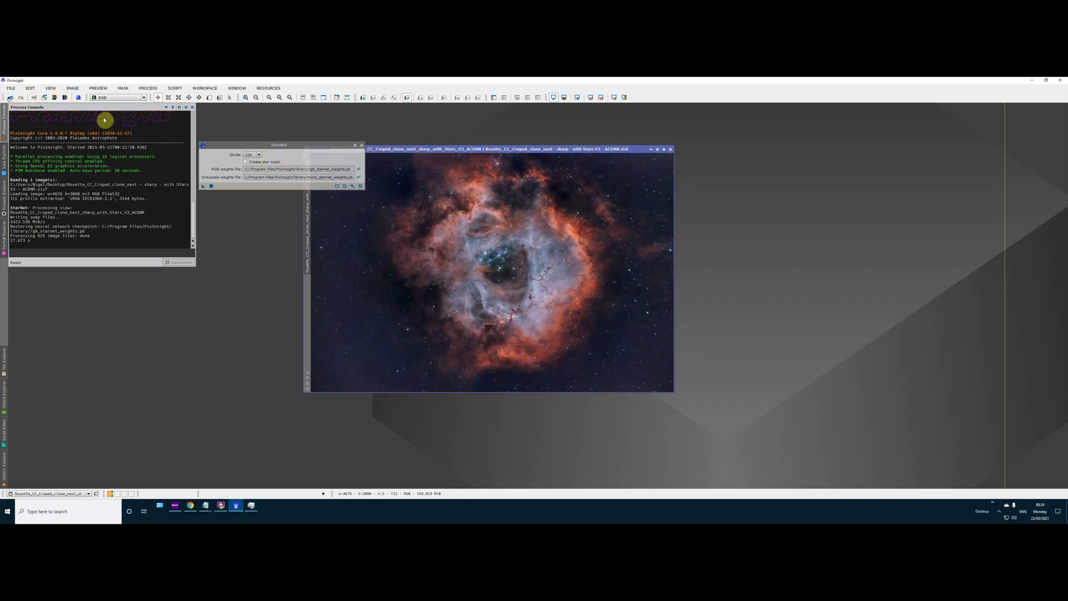
{"action": "left_click", "coordinate": [260, 157]}
{"action": "left_click", "coordinate": [251, 166]}
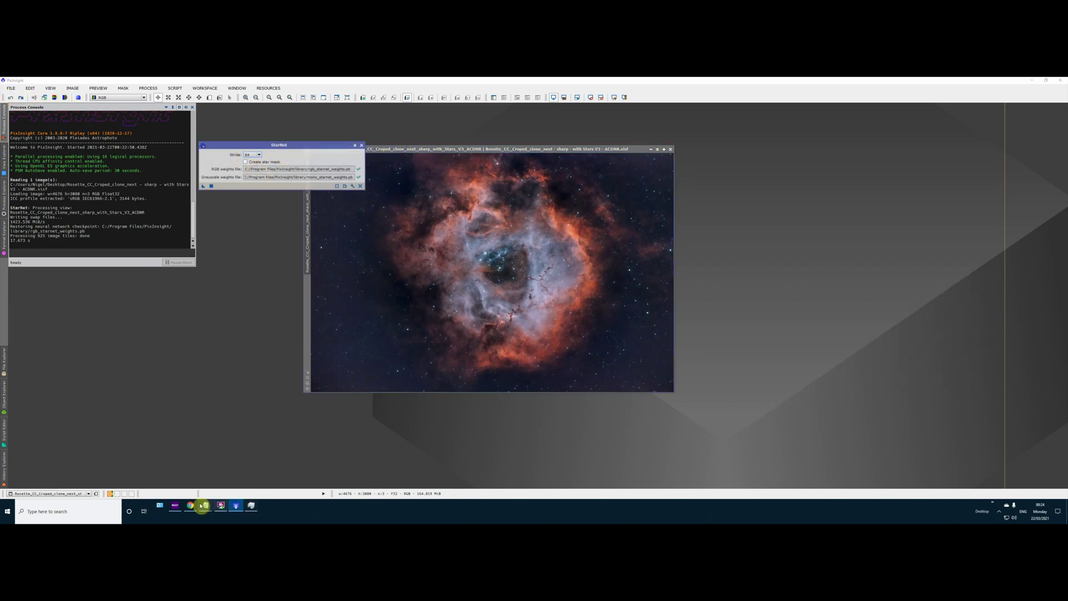
Check the 1m 27s CPU stride-128 time in the StarNet test notes, then rerun StarNet.
{"action": "mouse_move", "coordinate": [205, 505]}
{"action": "left_click", "coordinate": [232, 479]}
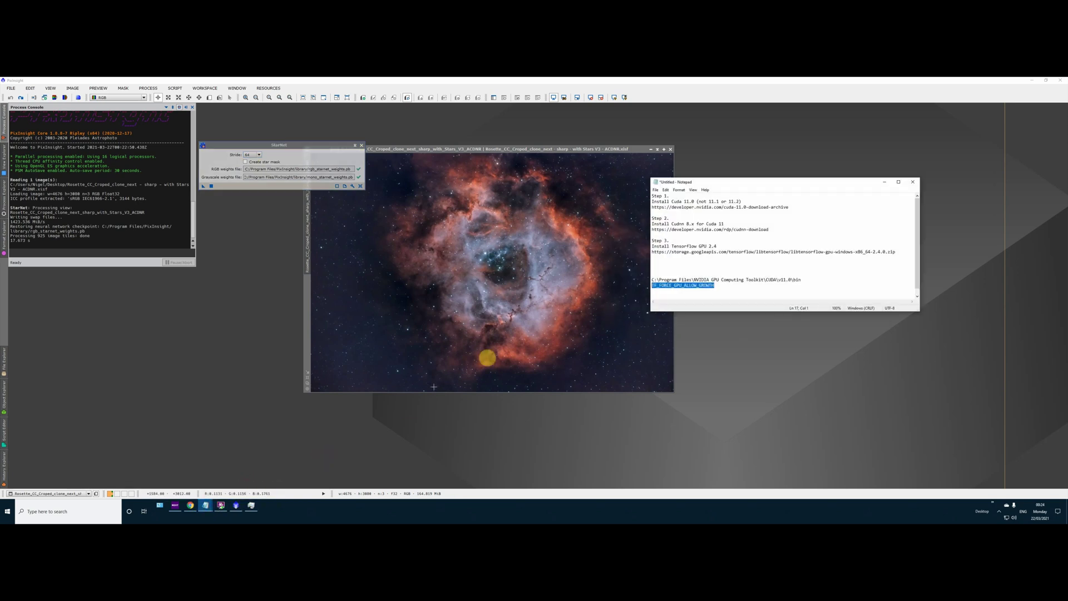
{"action": "left_click", "coordinate": [183, 486]}
{"action": "left_click", "coordinate": [884, 183]}
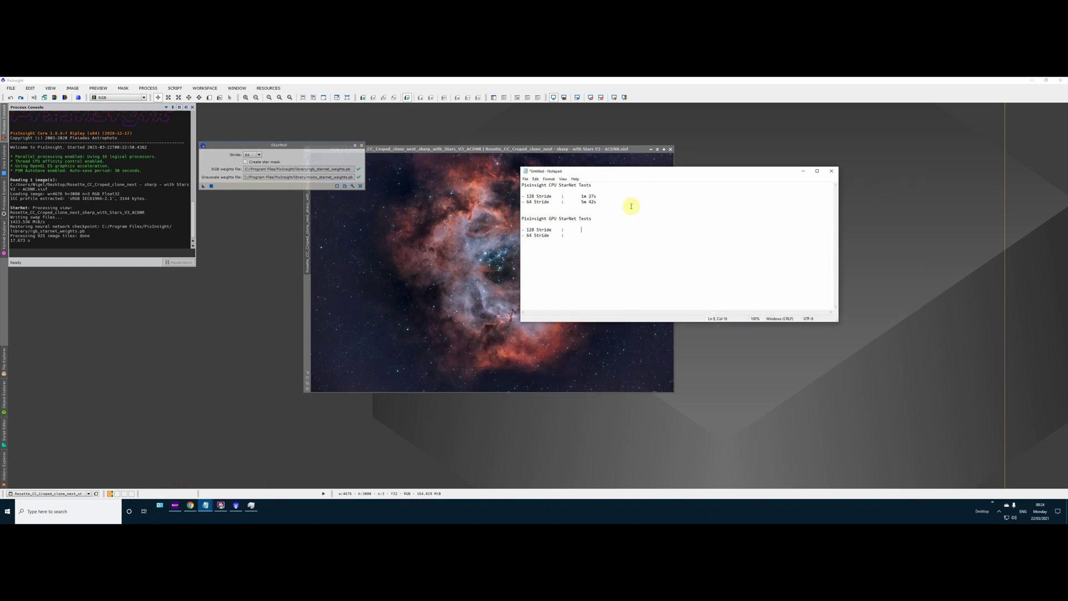
{"action": "left_click_drag", "start_coordinate": [600, 196], "coordinate": [575, 198]}
{"action": "left_click", "coordinate": [204, 188]}
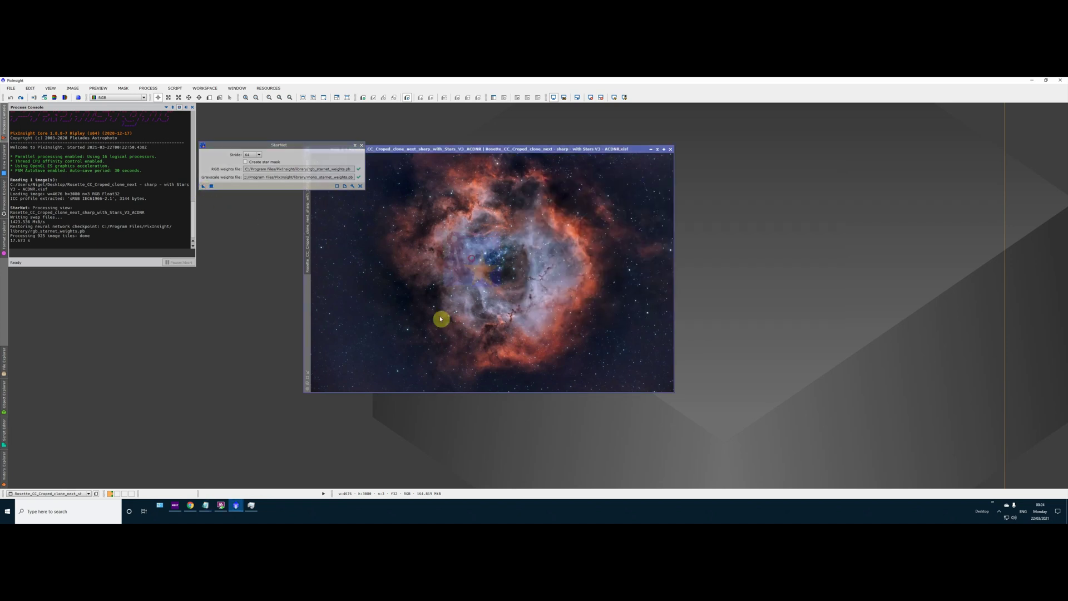
Watch GPU usage during the stride-64 run and select its 35.087 s time in the Process Console.
{"action": "left_click", "coordinate": [251, 506]}
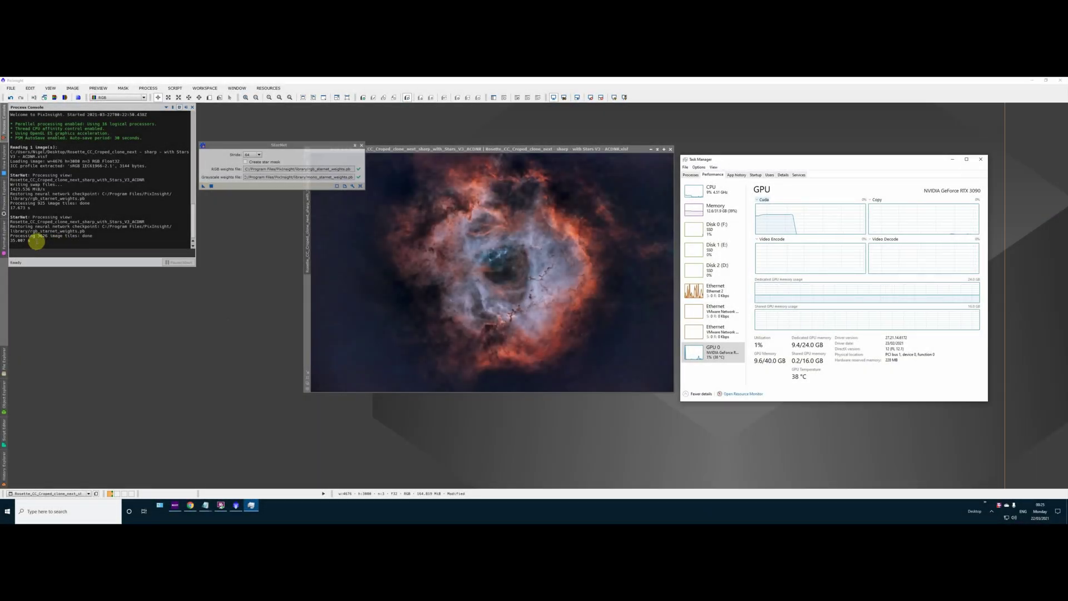
{"action": "left_click_drag", "start_coordinate": [36, 241], "coordinate": [8, 239]}
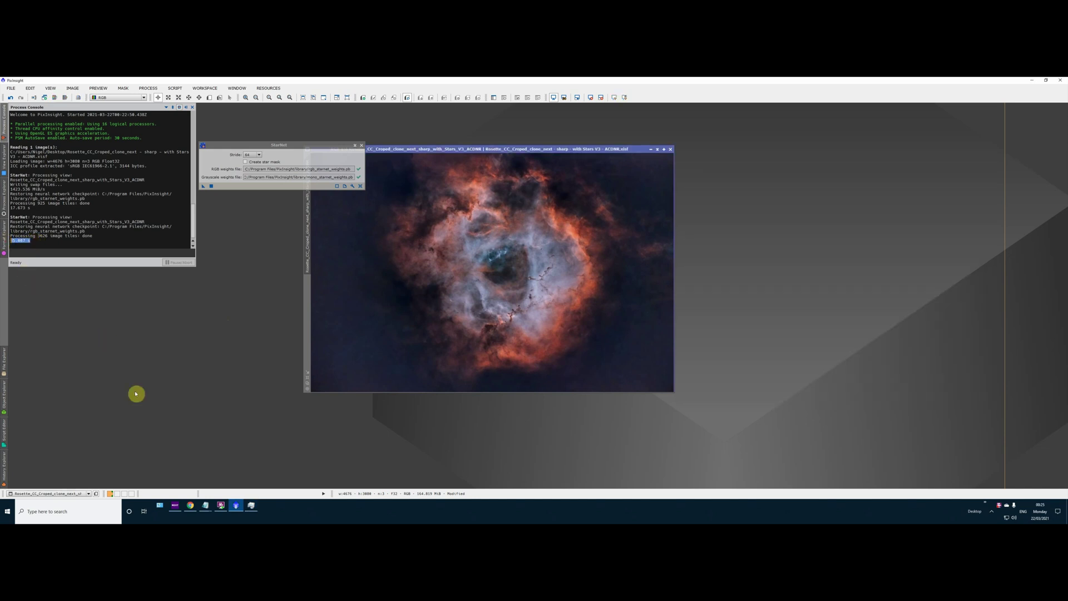
Bring up the StarNet tests notes in Notepad and select the 5m 42s CPU time for stride 64.
{"action": "left_click", "coordinate": [206, 505]}
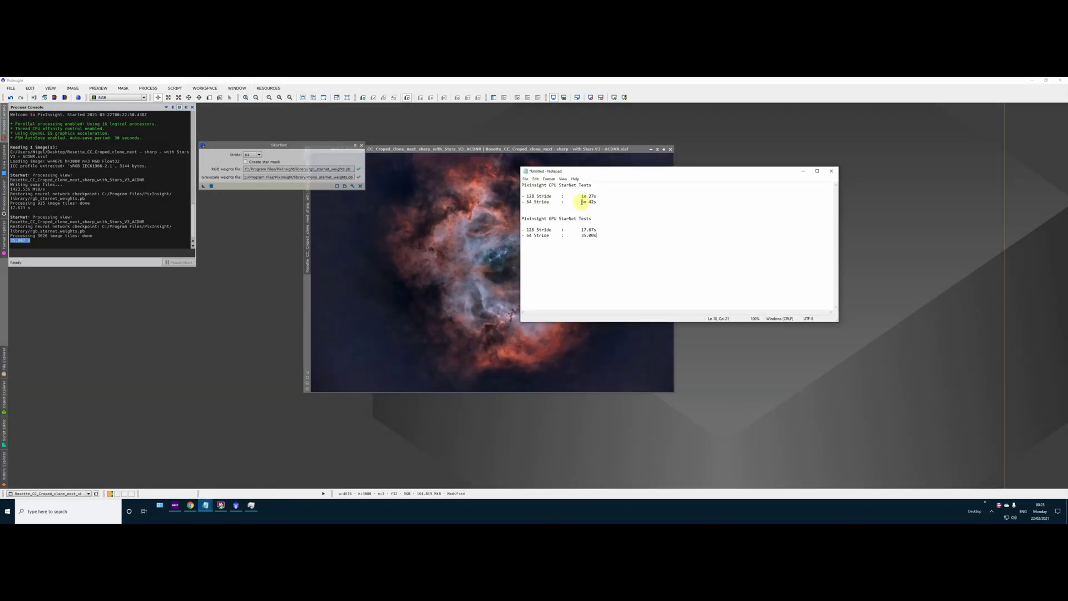
{"action": "left_click_drag", "start_coordinate": [581, 201], "coordinate": [605, 203]}
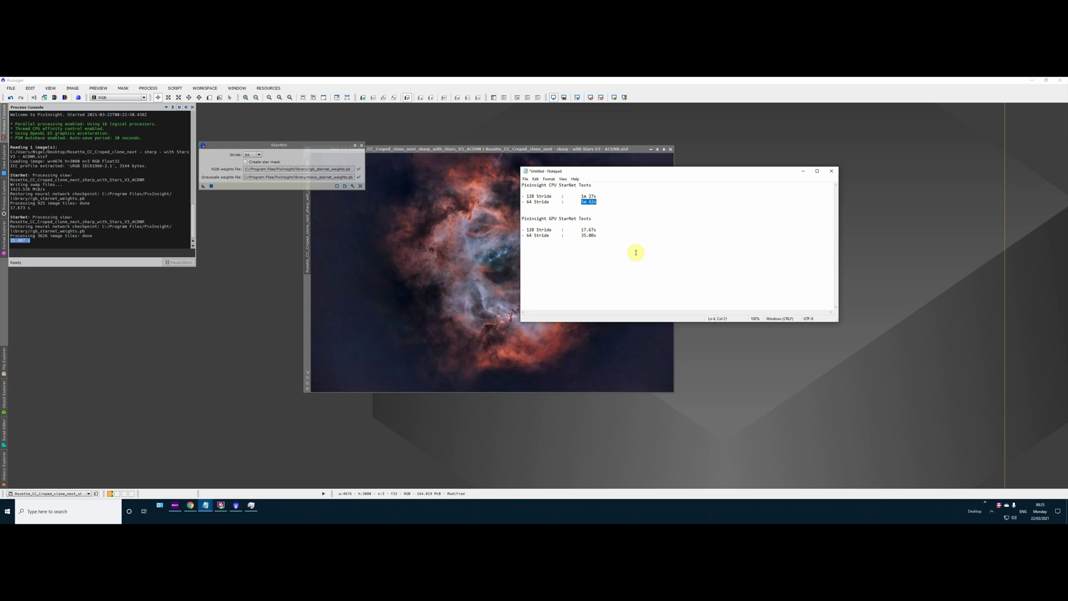